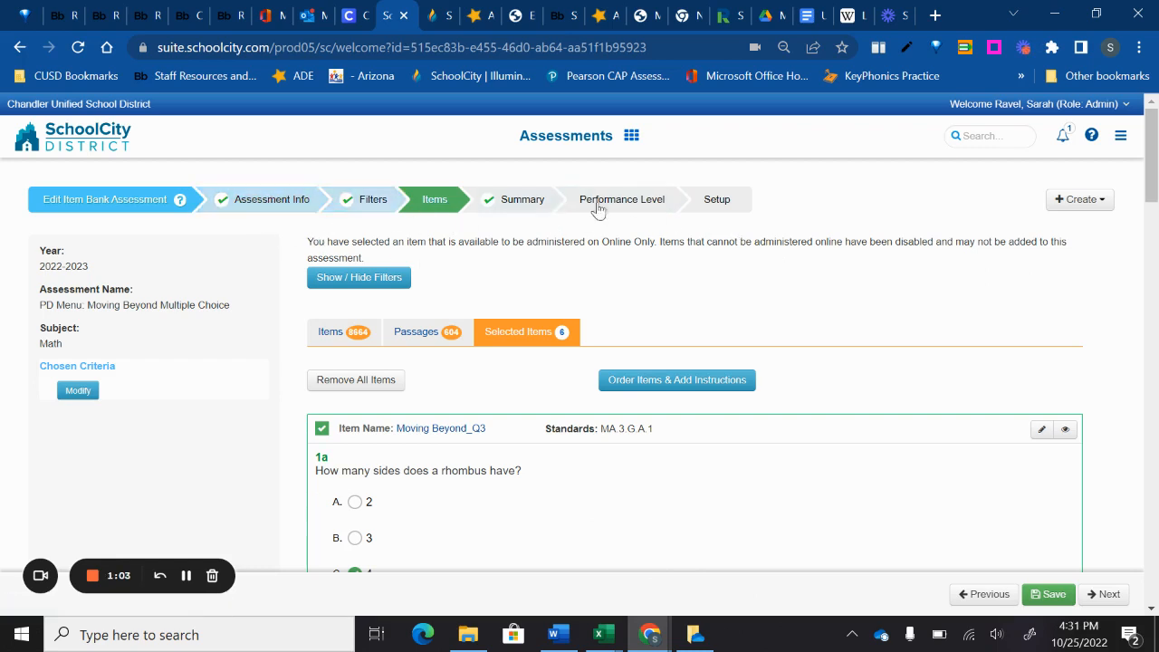
- Start creating a new assessment item and name it "Moving Beyond_EBSR"
{"action": "left_click", "coordinate": [1097, 211]}
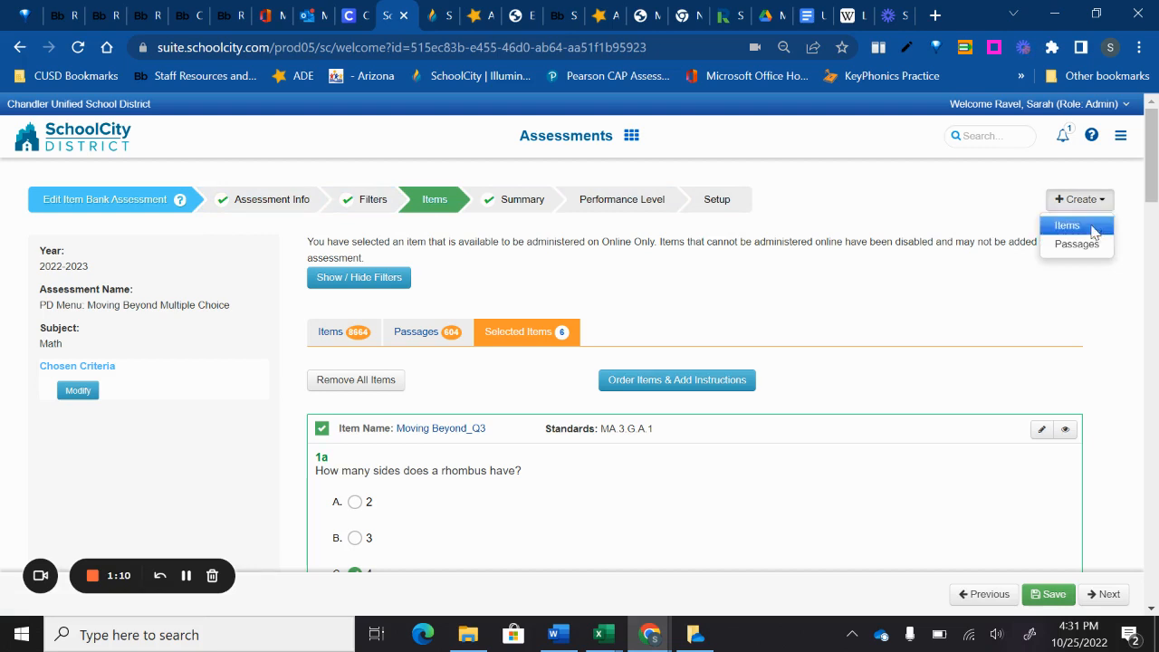
{"action": "left_click", "coordinate": [1091, 227]}
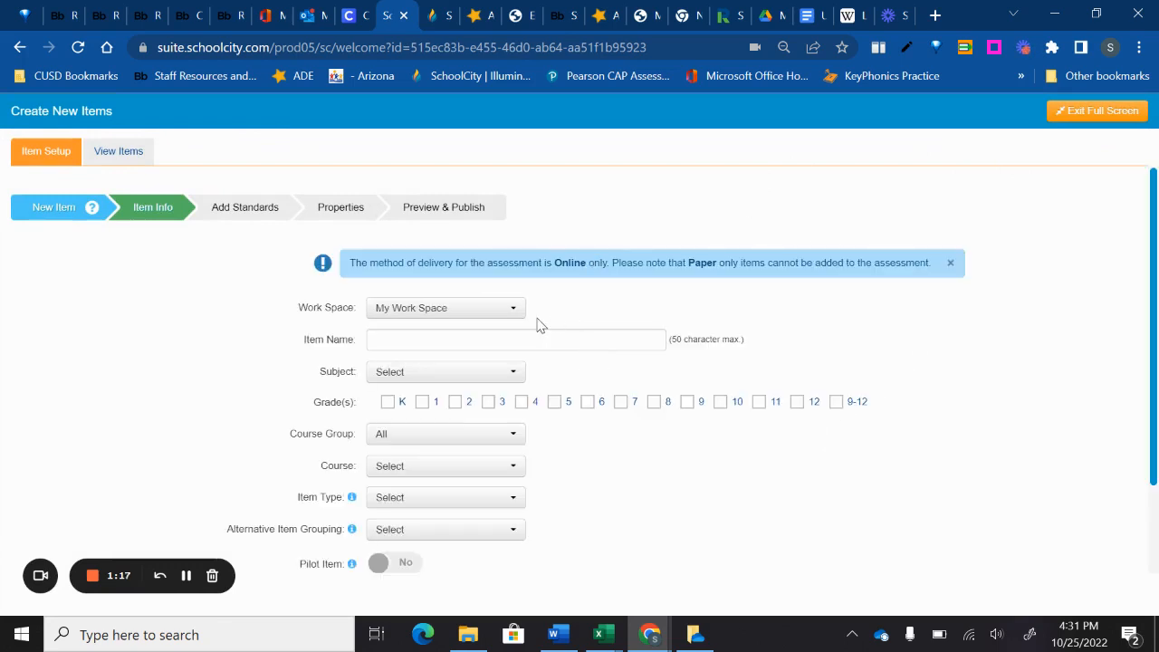
{"action": "scroll", "coordinate": [556, 317], "scroll_direction": "down", "scroll_amount": 1}
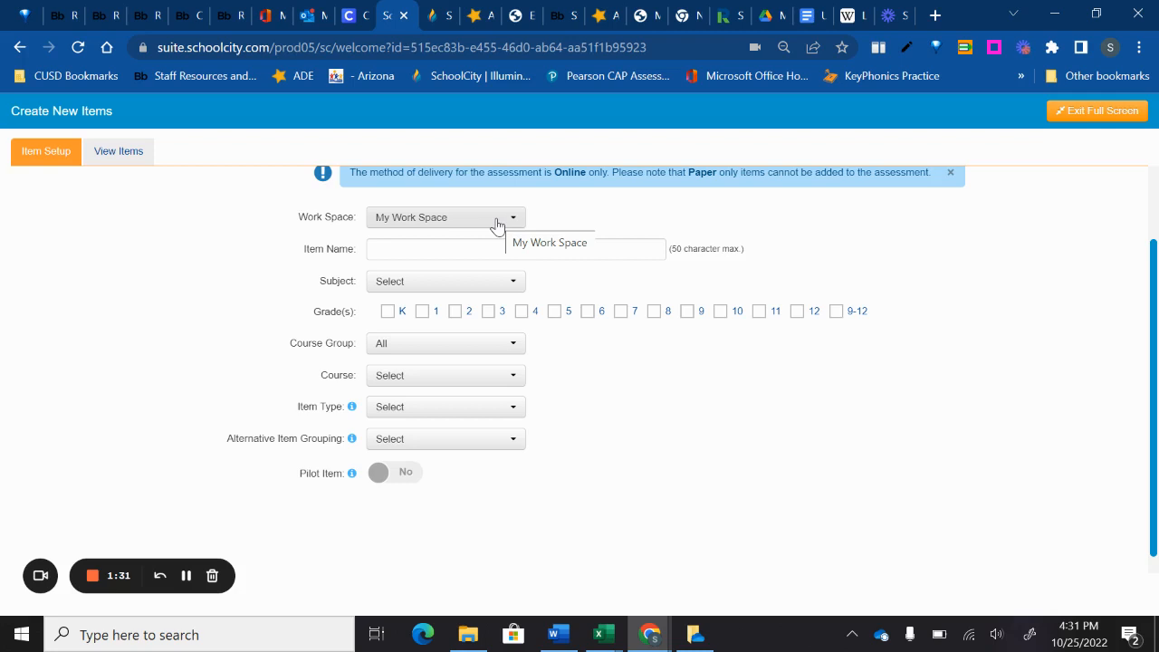
{"action": "left_click", "coordinate": [519, 253]}
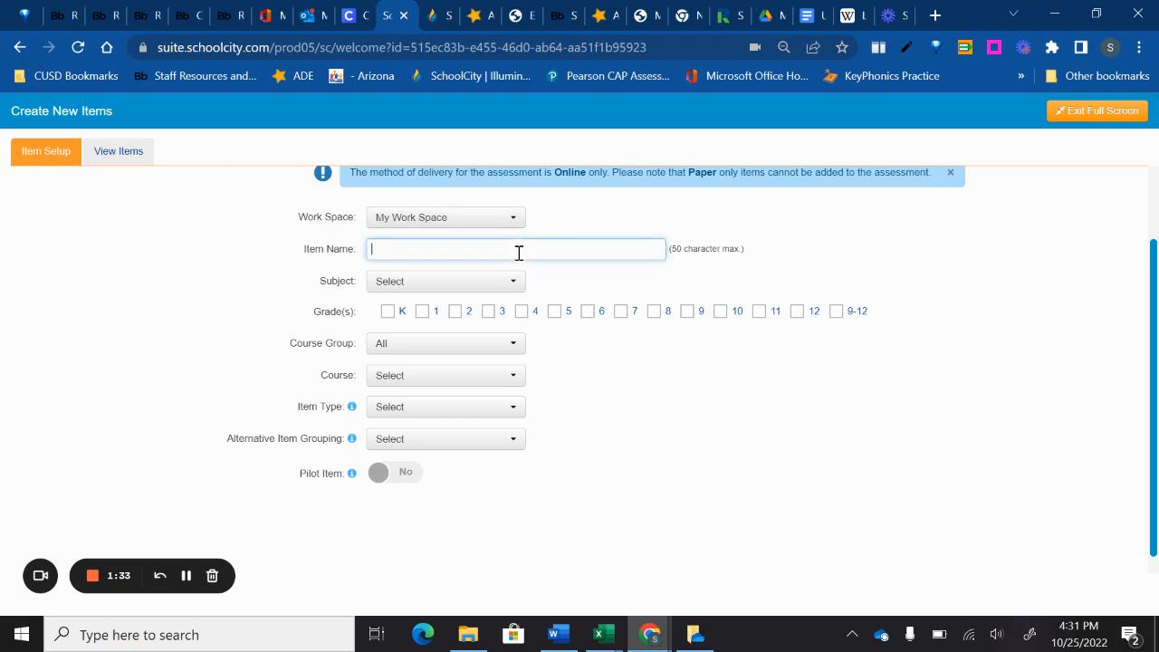
{"action": "type", "text": "Moving Beyond_"}
{"action": "type", "text": "EBSR"}
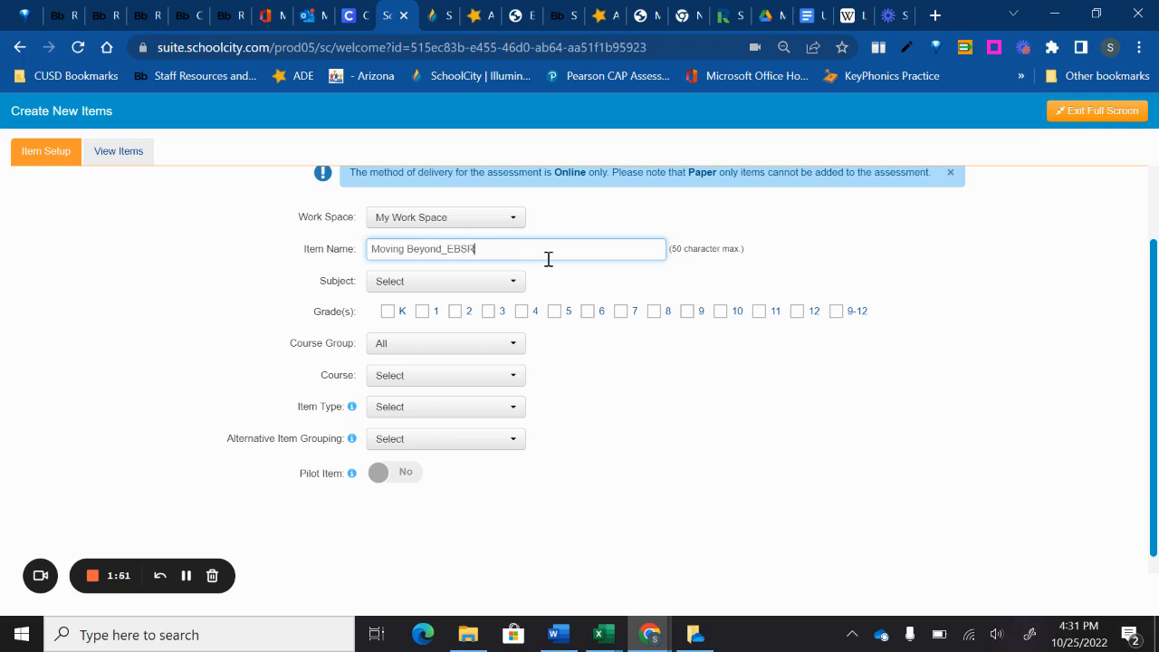
- Set the item's subject to ELA and its grade to 3
{"action": "left_click", "coordinate": [503, 283]}
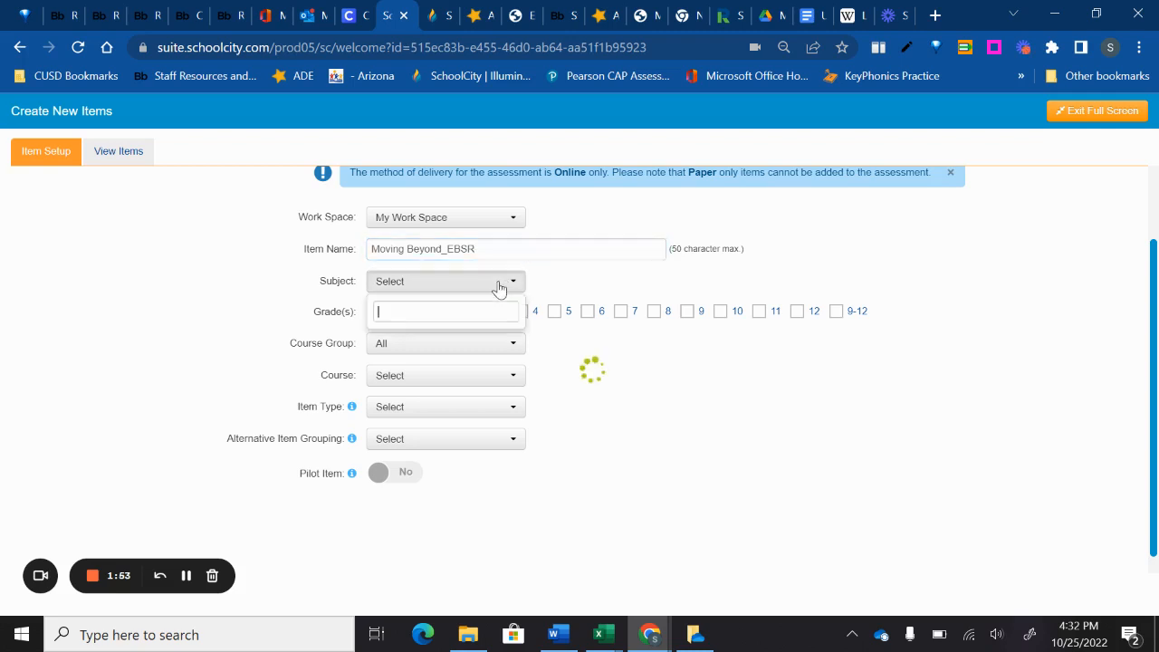
{"action": "left_click", "coordinate": [398, 354]}
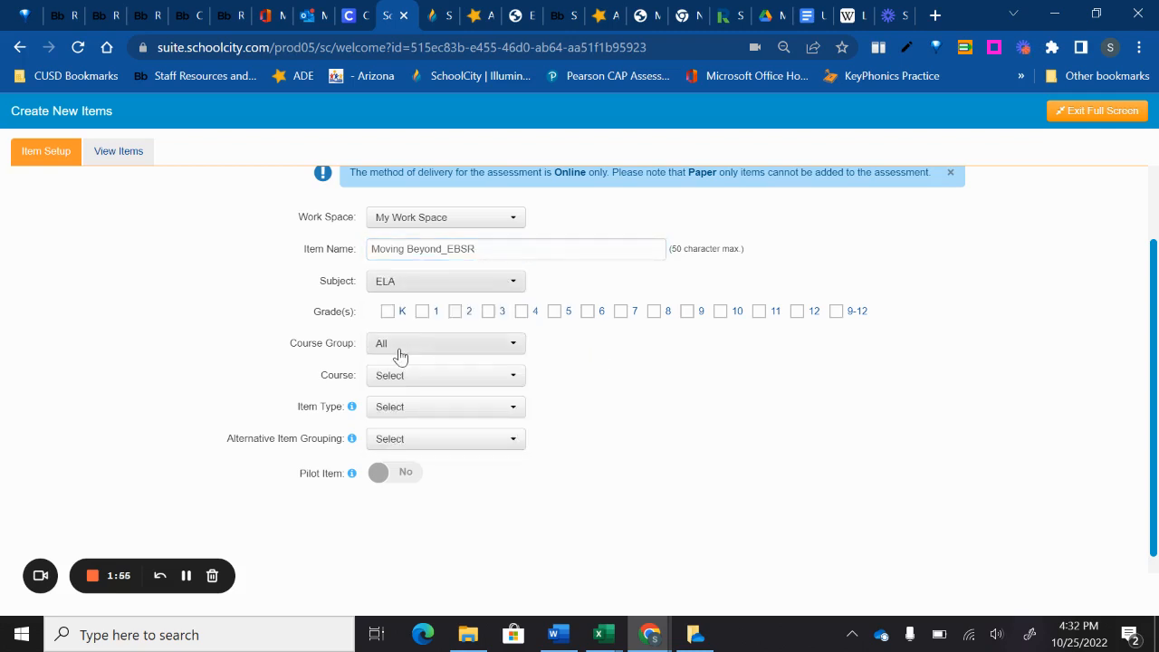
{"action": "left_click", "coordinate": [489, 312]}
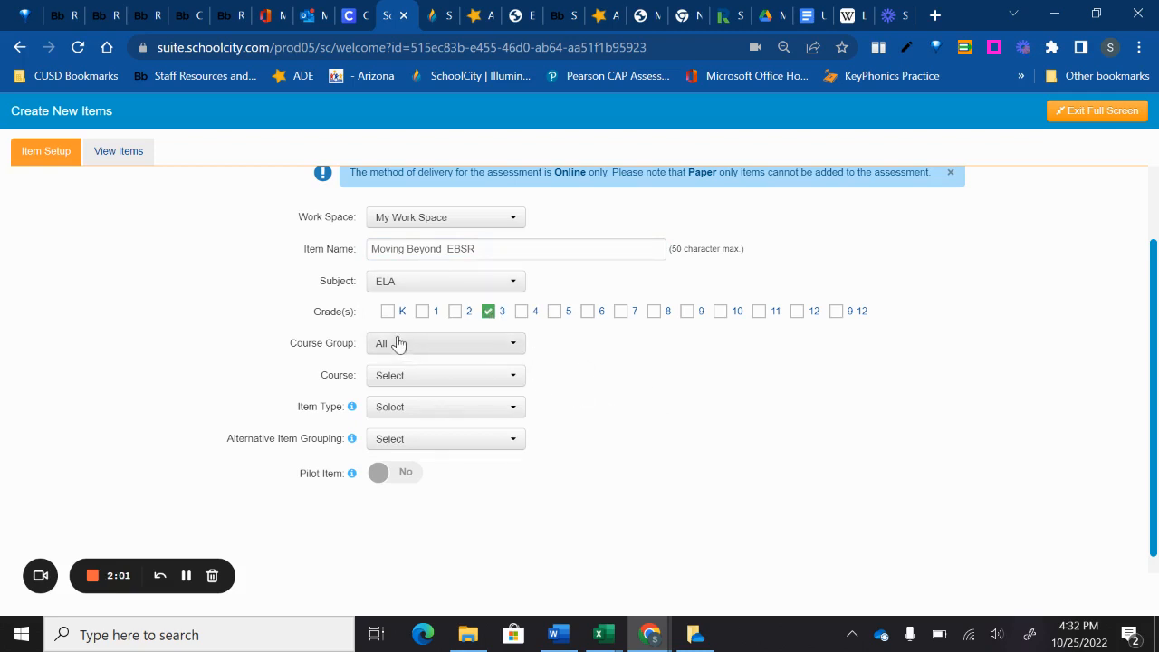
- Set the item type to EBSR (Evidence-Based Selected Response)
{"action": "left_click", "coordinate": [417, 410]}
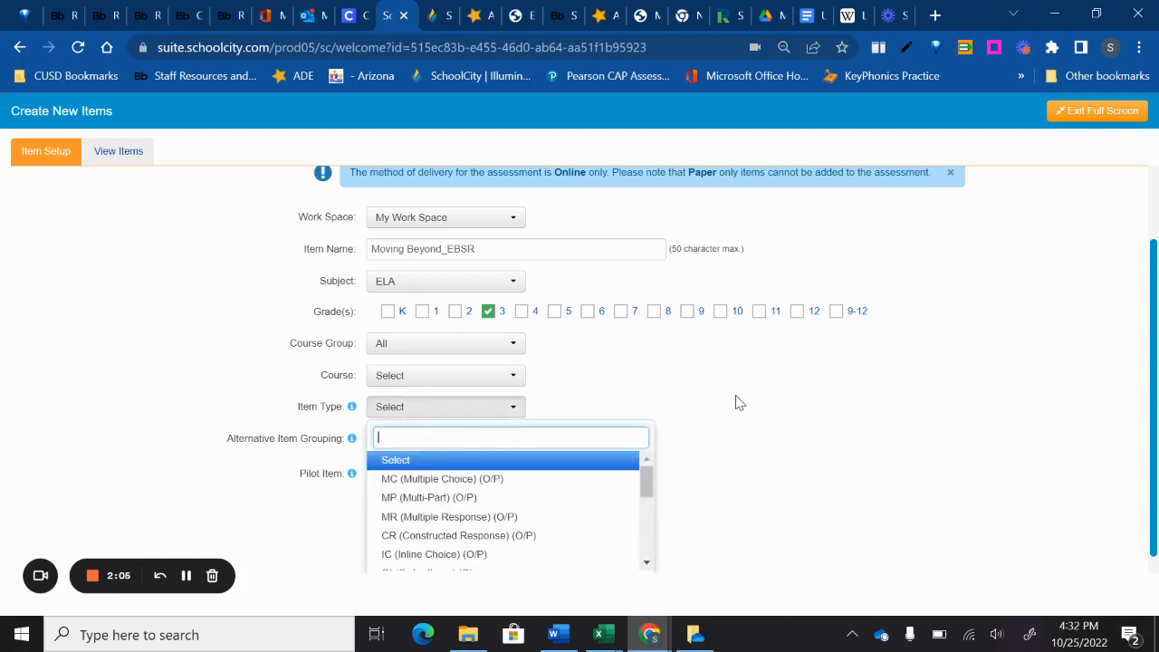
{"action": "scroll", "coordinate": [588, 494], "scroll_direction": "down", "scroll_amount": 5}
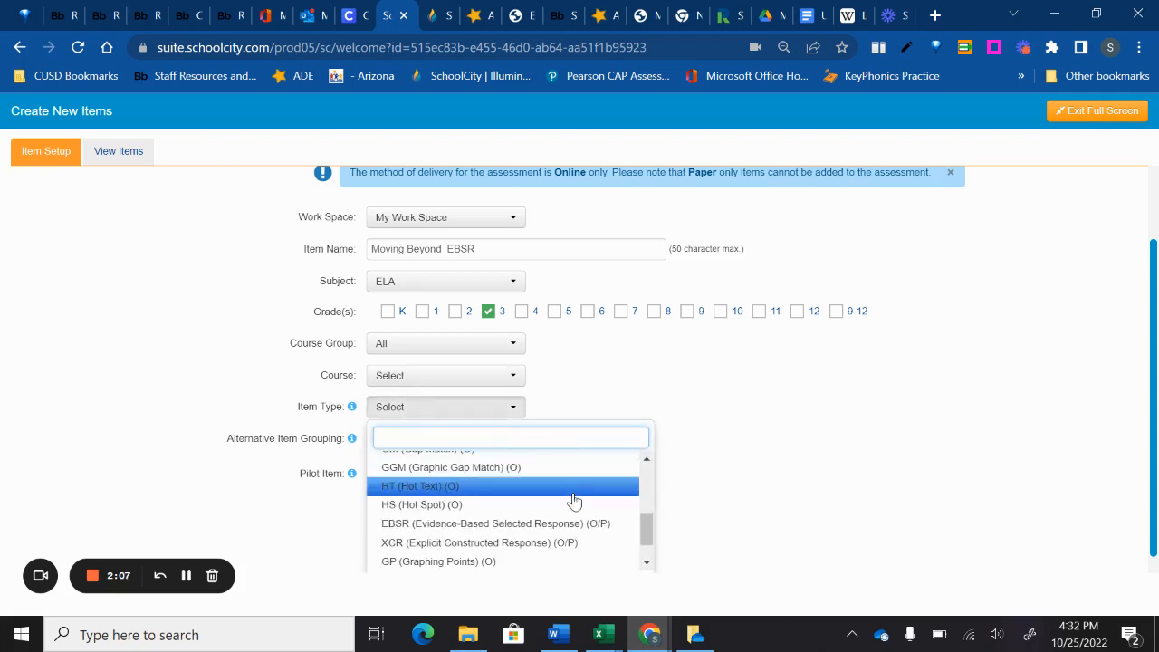
{"action": "left_click", "coordinate": [543, 529]}
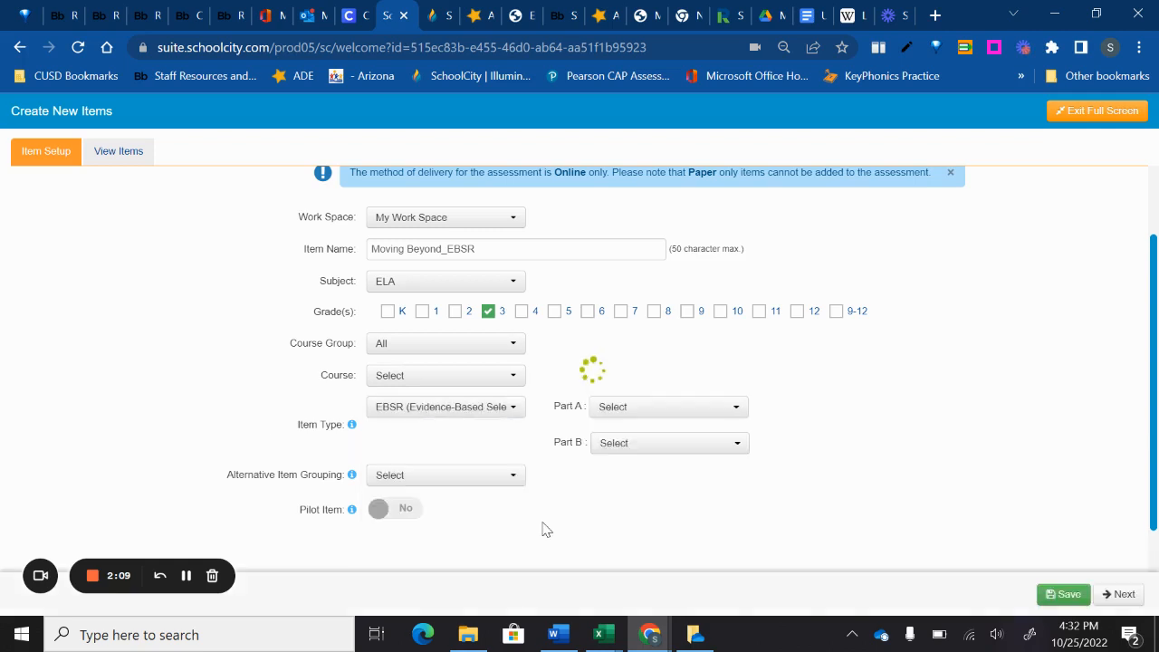
{"action": "left_click", "coordinate": [510, 410]}
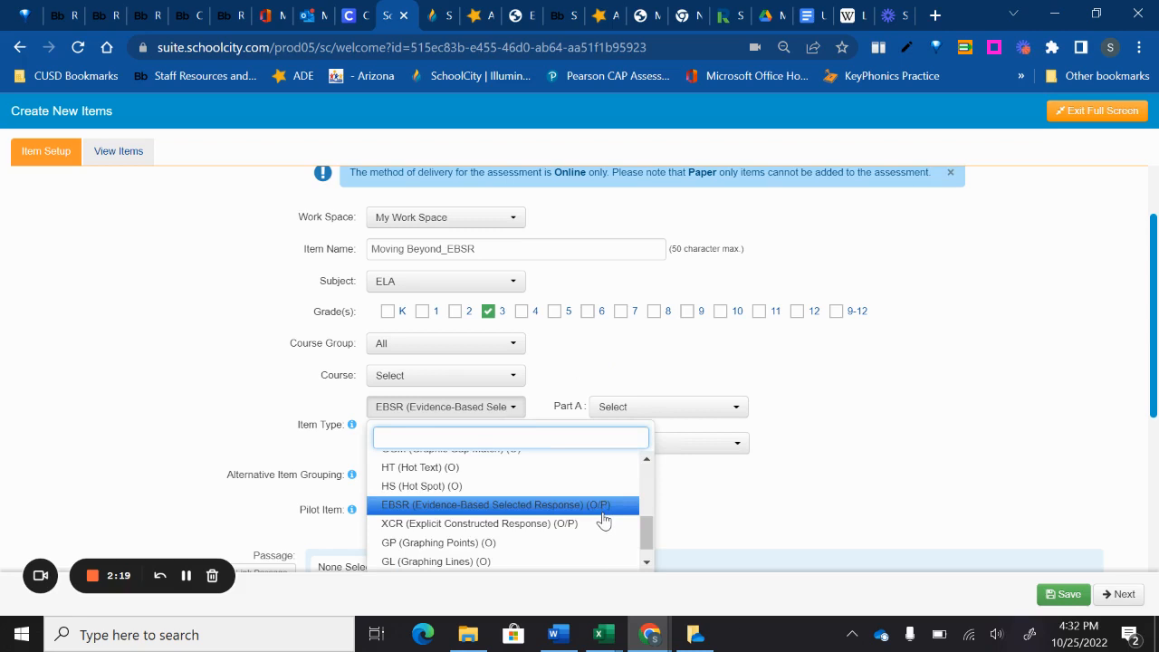
{"action": "left_click", "coordinate": [599, 511]}
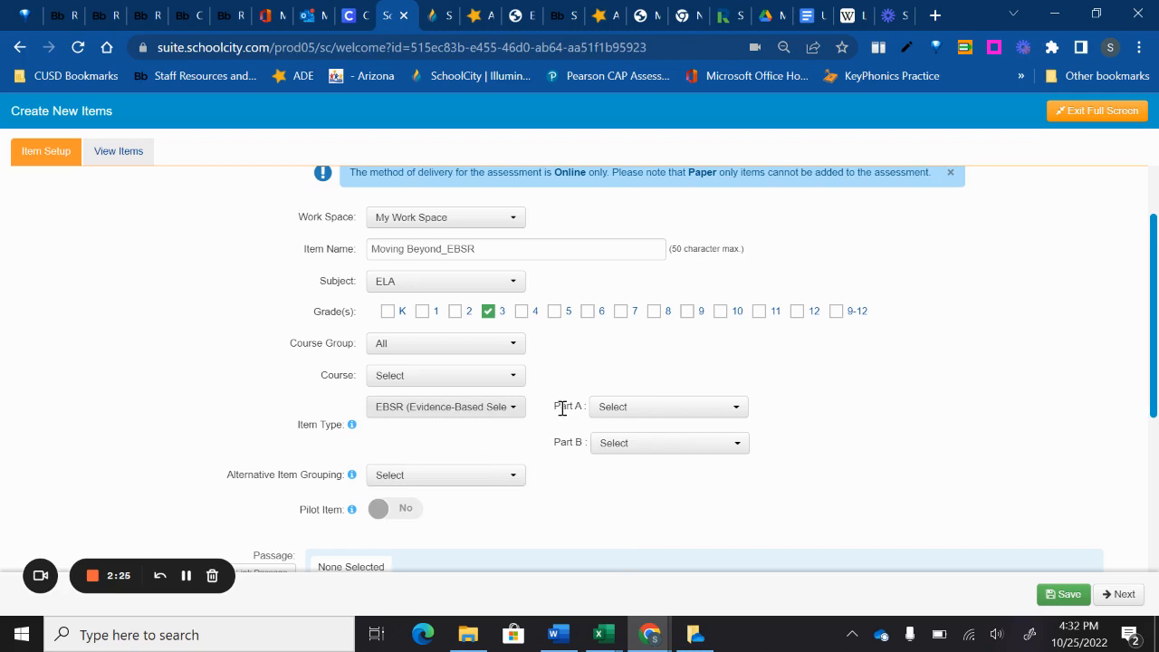
- Set both Part A and Part B of the item to MC - Multiple Choice
{"action": "left_click", "coordinate": [655, 409]}
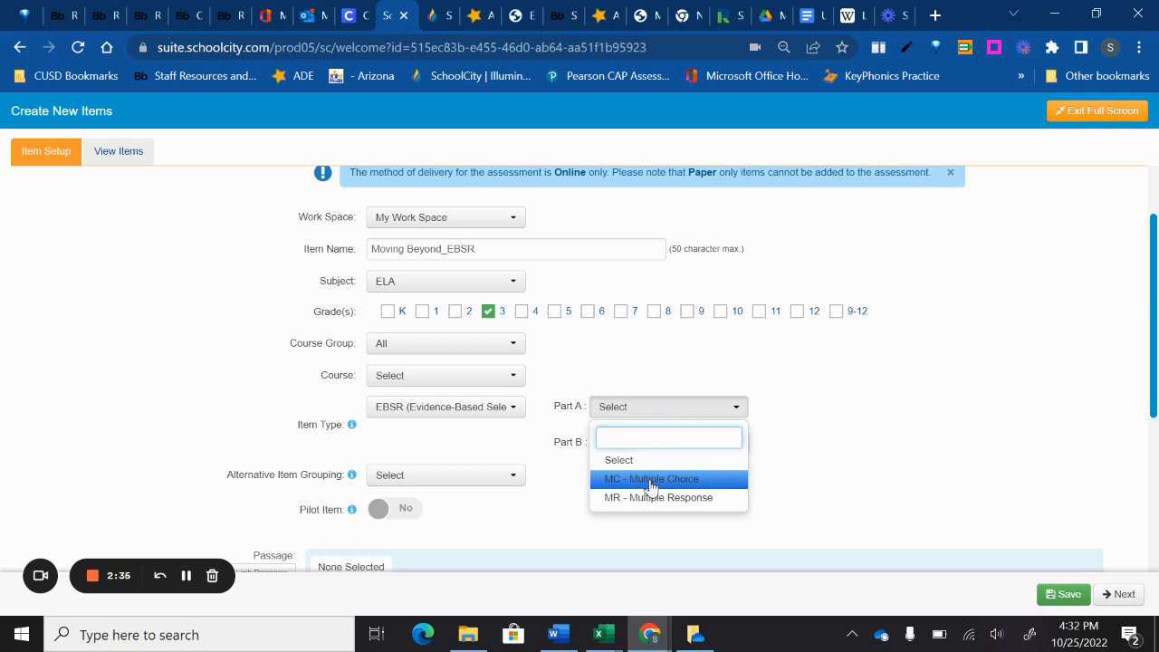
{"action": "left_click", "coordinate": [651, 487]}
{"action": "left_click", "coordinate": [664, 443]}
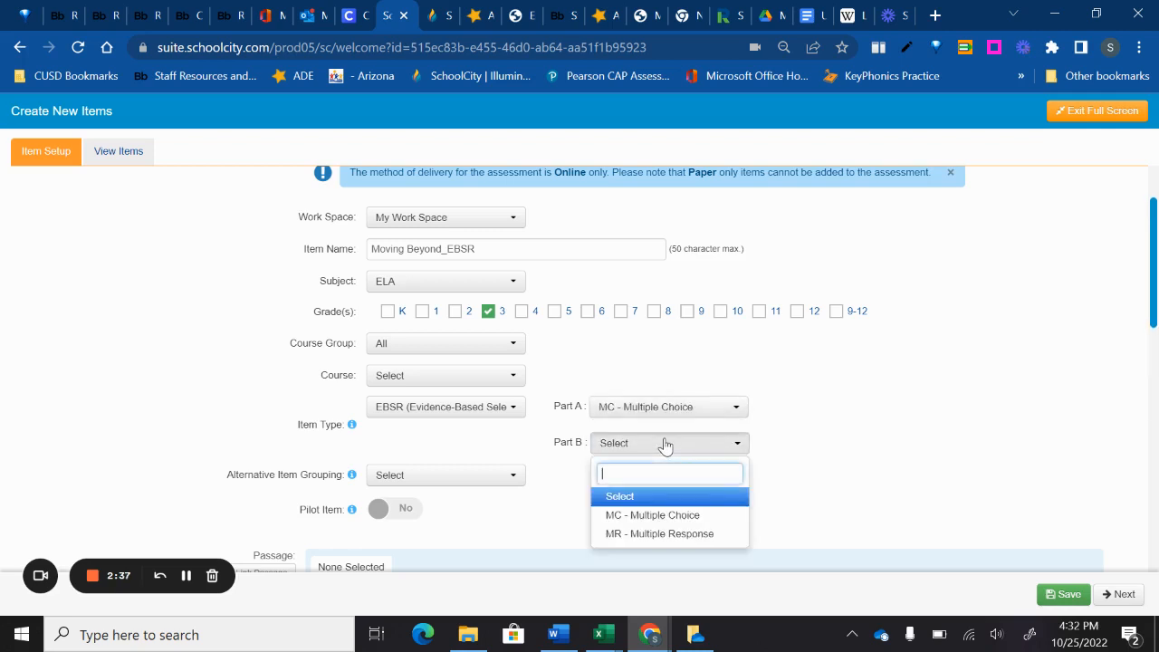
{"action": "left_click", "coordinate": [667, 516]}
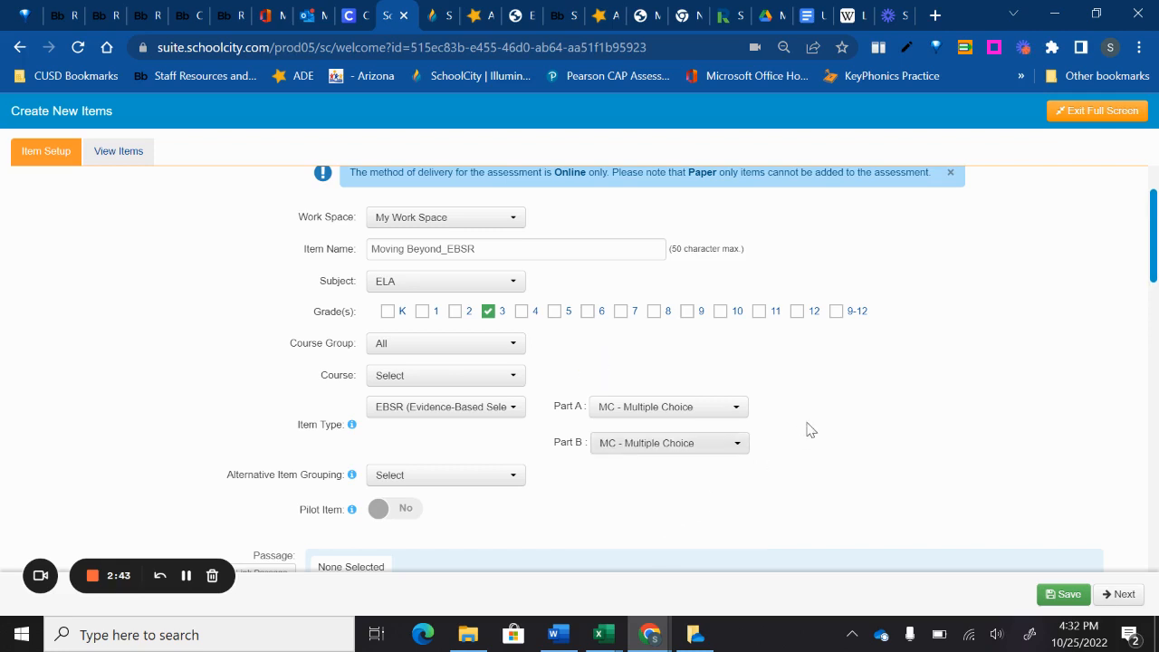
- Enter "Please read the poem below and answer the question." as the opening line of the Part A question
{"action": "scroll", "coordinate": [825, 414], "scroll_direction": "down", "scroll_amount": 2}
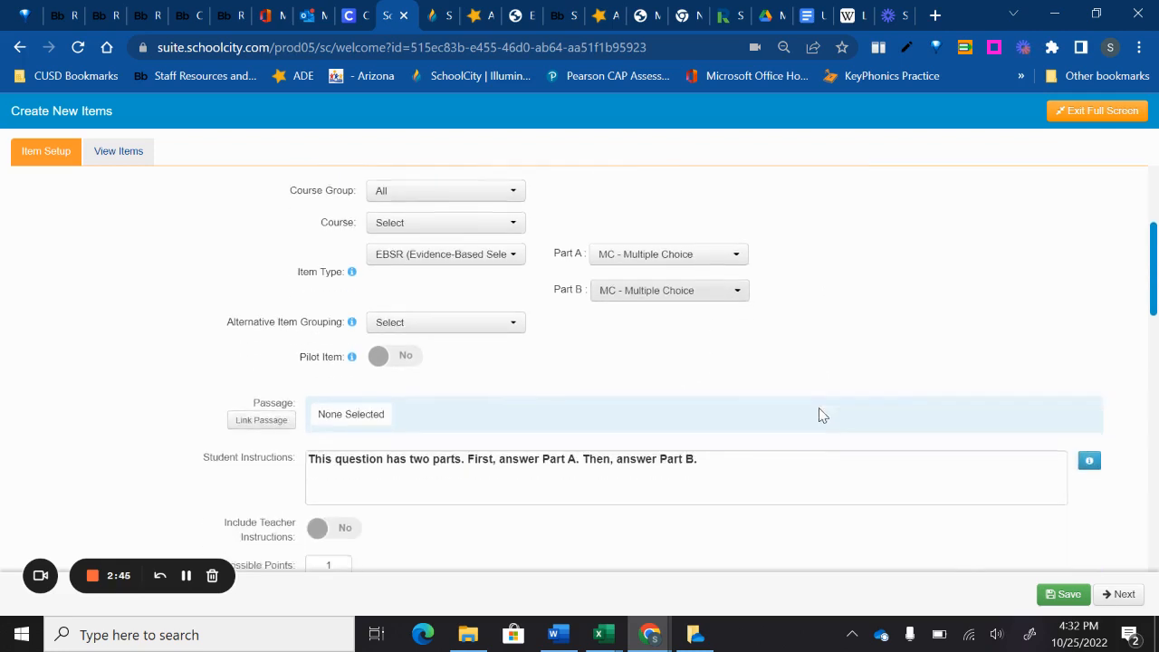
{"action": "scroll", "coordinate": [579, 317], "scroll_direction": "down", "scroll_amount": 1}
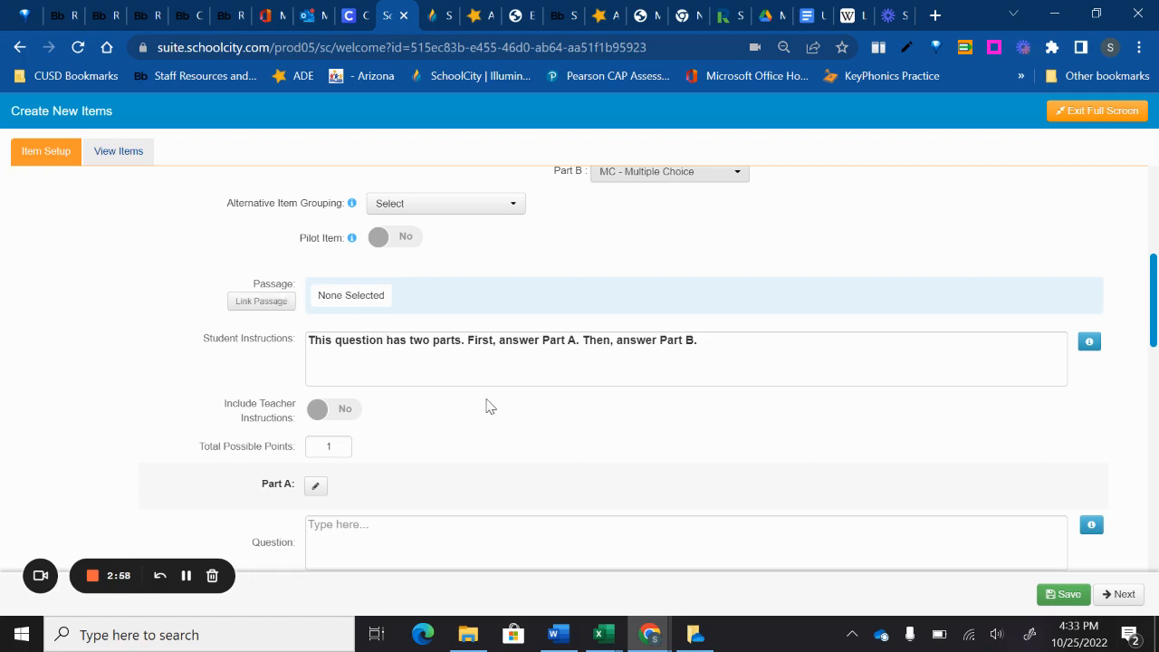
{"action": "scroll", "coordinate": [485, 404], "scroll_direction": "down", "scroll_amount": 1}
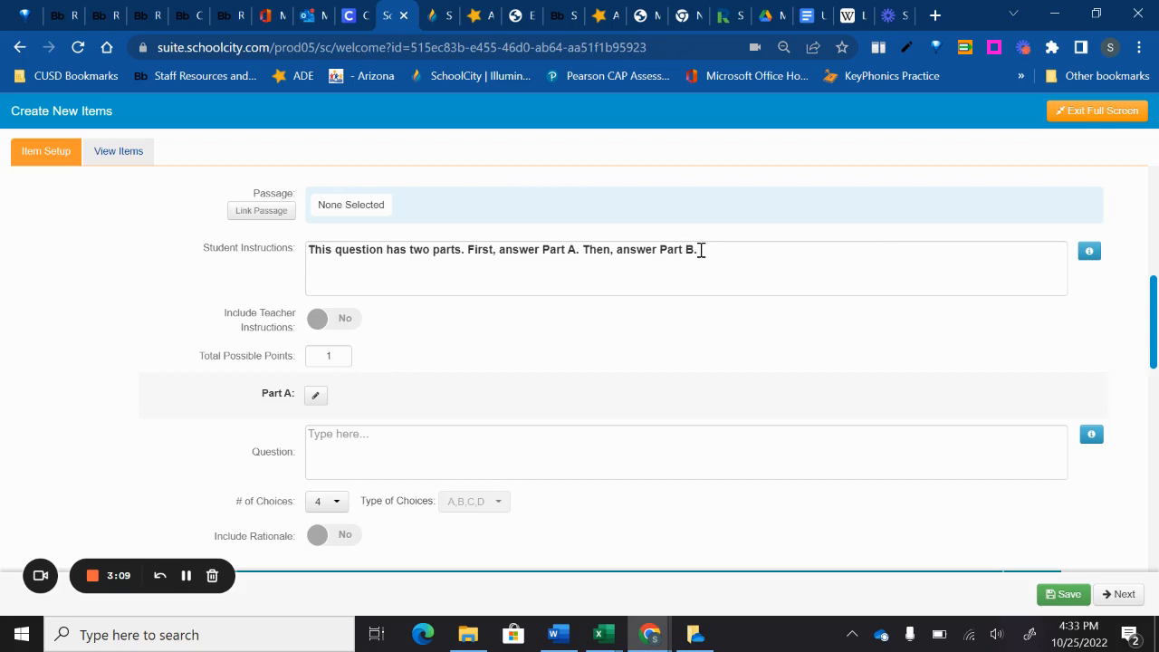
{"action": "scroll", "coordinate": [526, 335], "scroll_direction": "down", "scroll_amount": 1}
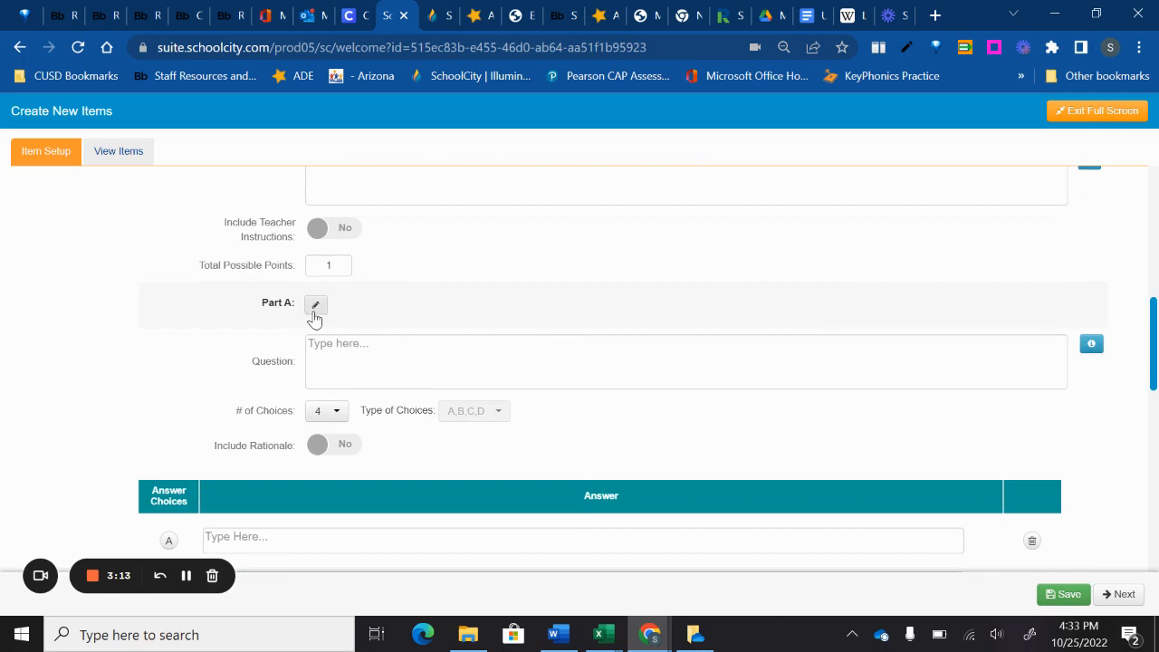
{"action": "left_click", "coordinate": [423, 354]}
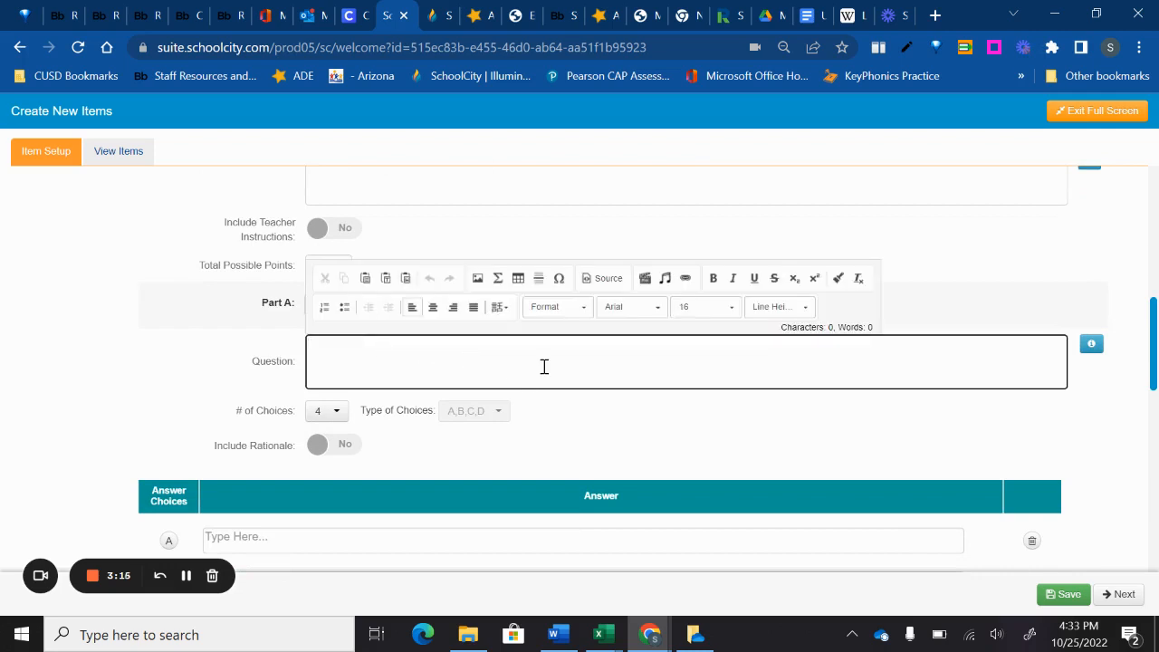
{"action": "type", "text": "Please read the p"}
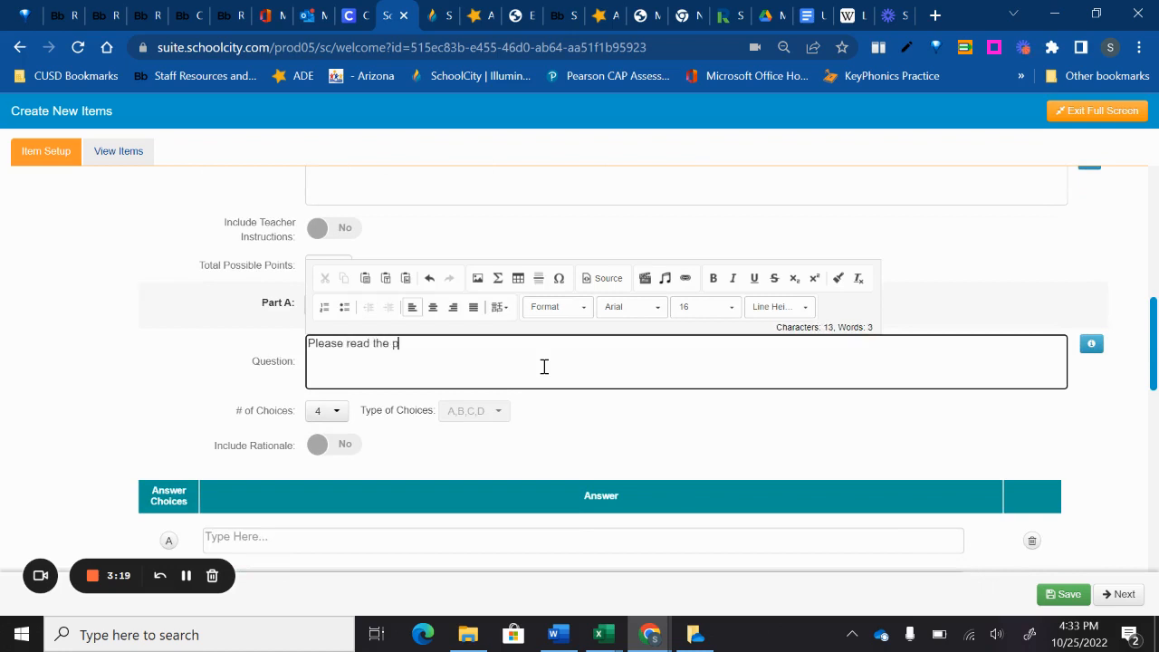
{"action": "type", "text": "oem below and answer the "}
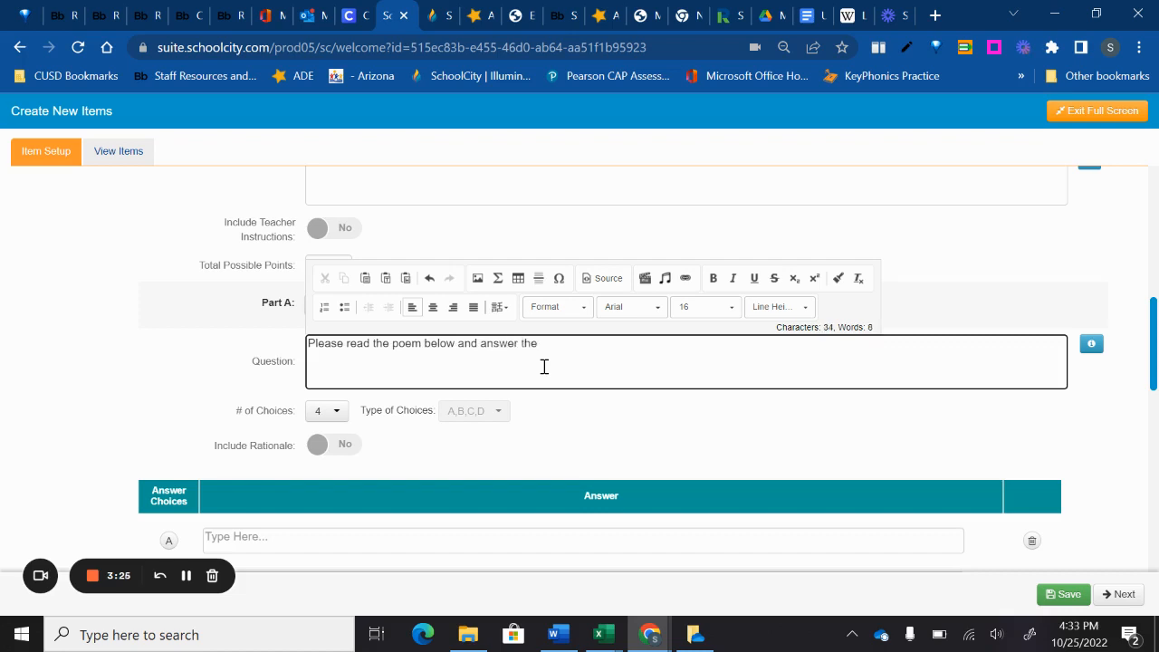
{"action": "type", "text": "excerpt"}
{"action": "key", "text": "BackSpace"}
{"action": "key", "text": "BackSpace"}
{"action": "key", "text": "BackSpace"}
{"action": "key", "text": "BackSpace"}
{"action": "key", "text": "BackSpace"}
{"action": "key", "text": "BackSpace"}
{"action": "type", "text": "u"}
{"action": "key", "text": "BackSpace"}
{"action": "key", "text": "BackSpace"}
{"action": "type", "text": "question."}
- Add the question "How did Little Miss Muffet feel at the end of the poem?" on a new line in Part A
{"action": "key", "text": "Return"}
{"action": "type", "text": "How did"}
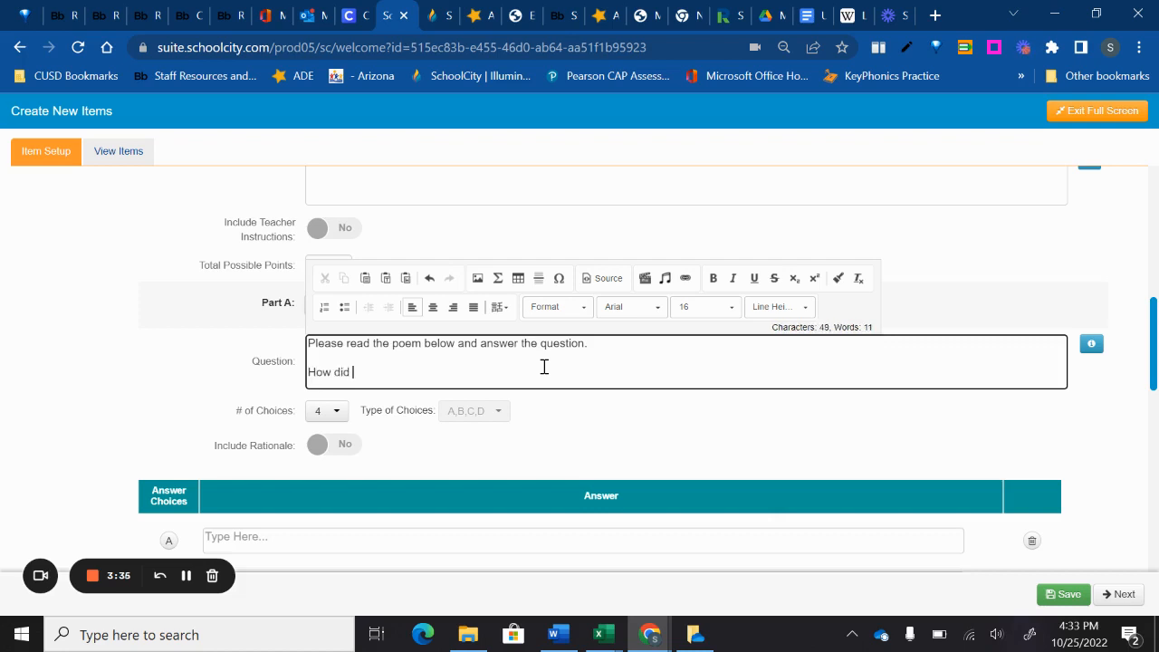
{"action": "type", "text": " Little M"}
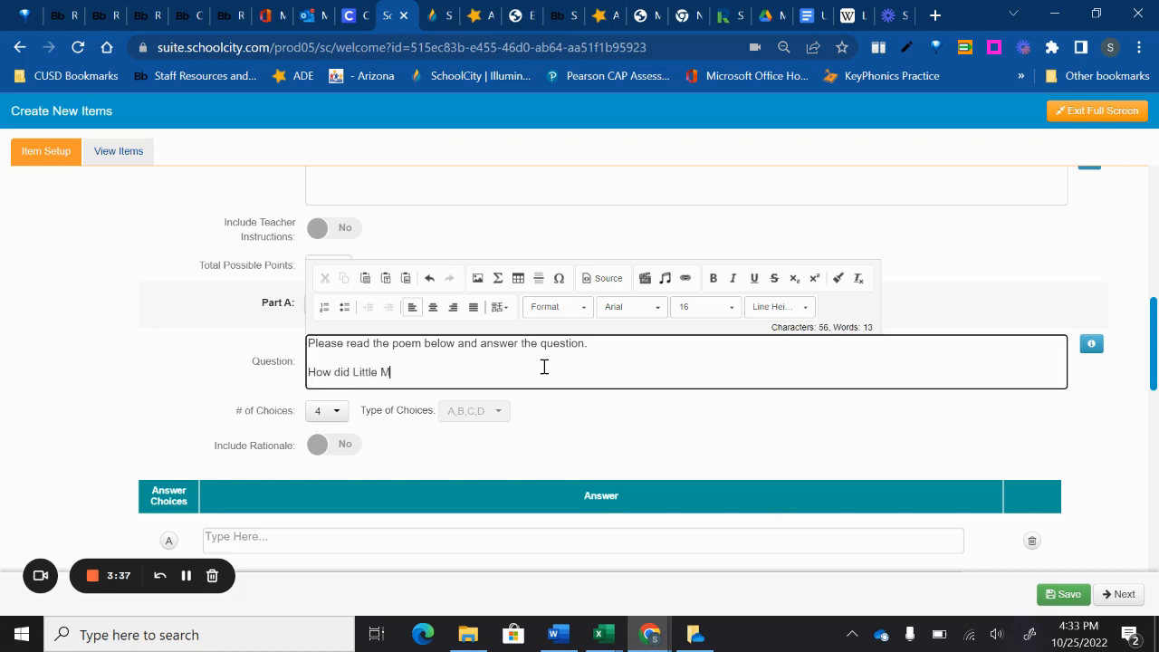
{"action": "type", "text": "iss Muffet feel at the "}
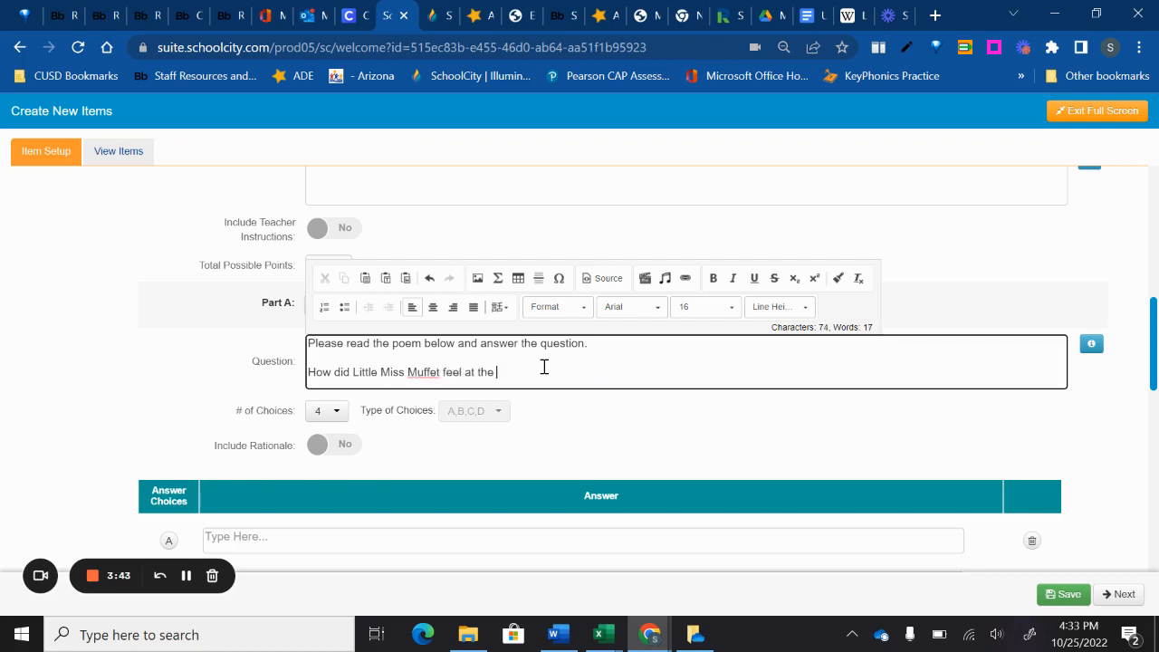
{"action": "type", "text": "end of the poem?"}
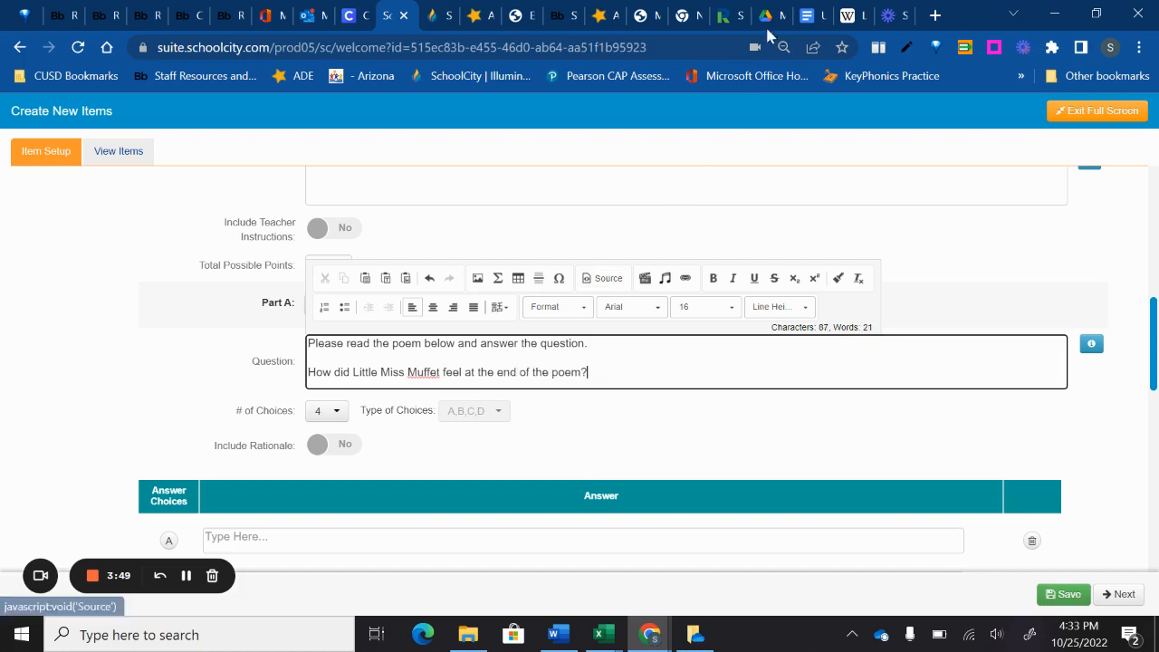
- Switch to the untitled Google Docs document and copy the whole Little Miss Muffet poem
{"action": "left_click", "coordinate": [803, 16]}
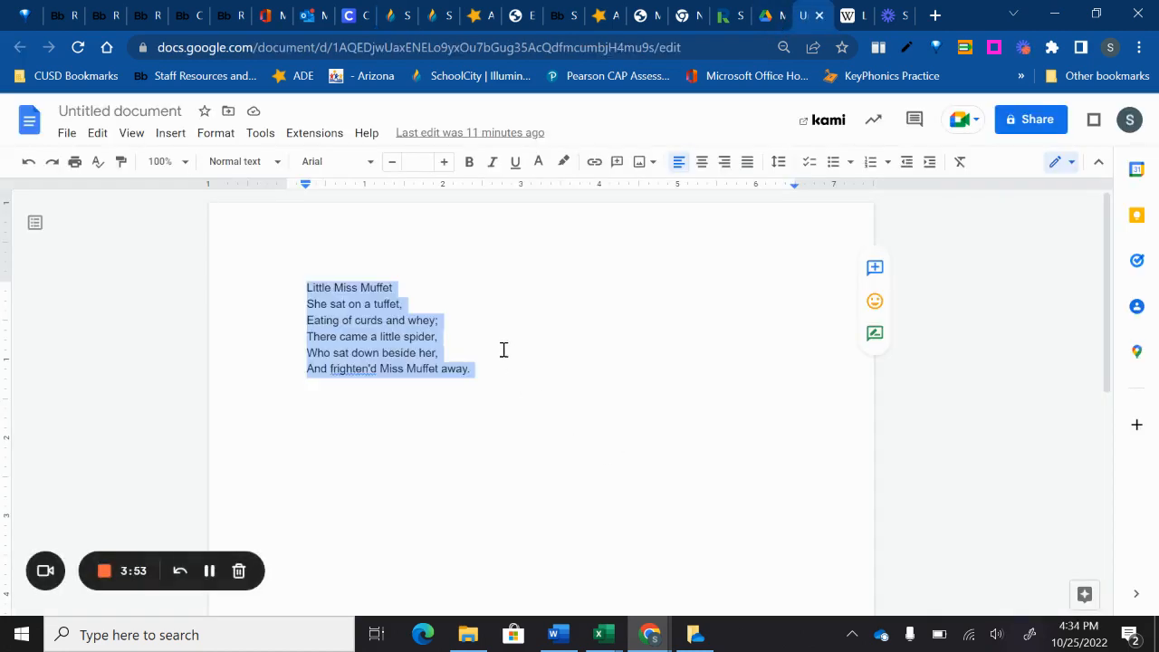
{"action": "left_click", "coordinate": [477, 348]}
{"action": "left_click", "coordinate": [490, 374]}
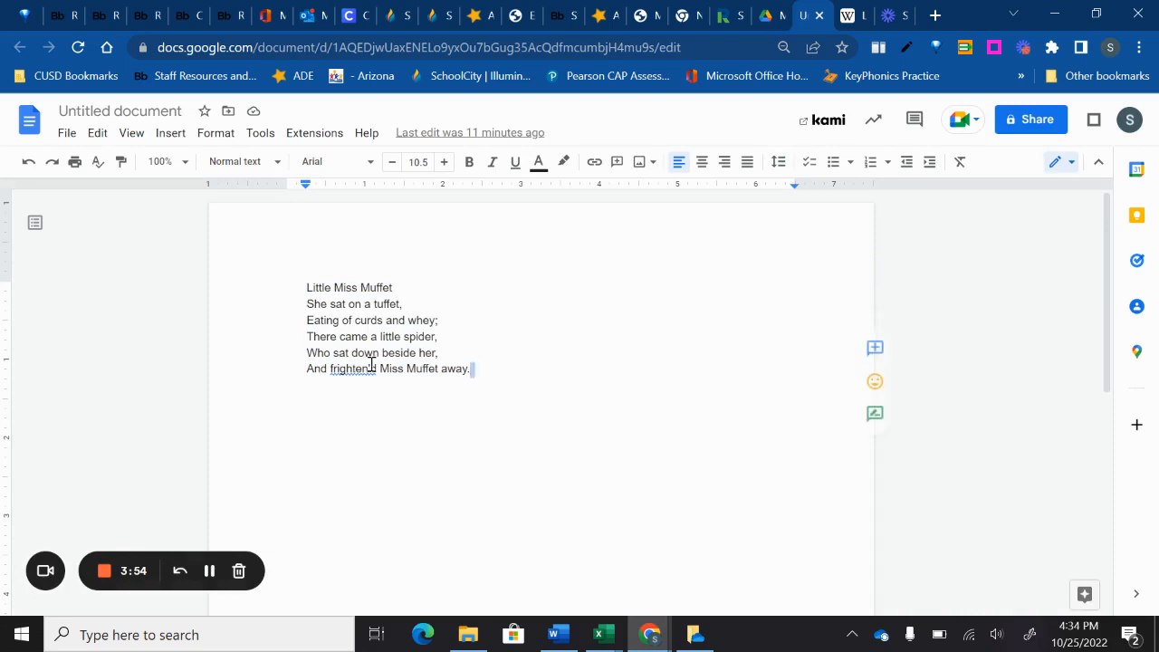
{"action": "left_click_drag", "start_coordinate": [490, 374], "coordinate": [271, 288]}
{"action": "key", "text": "ctrl+c"}
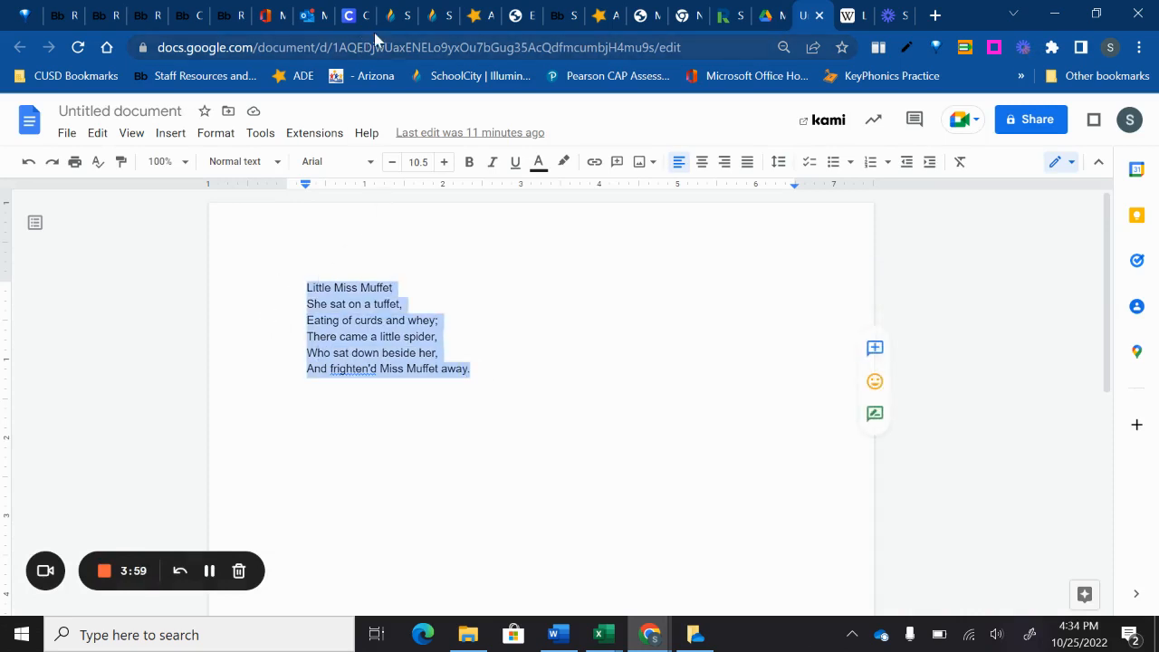
- Back in SchoolCity, paste the poem between the two lines of the Part A question and remove the extra blank line below it
{"action": "left_click", "coordinate": [395, 16]}
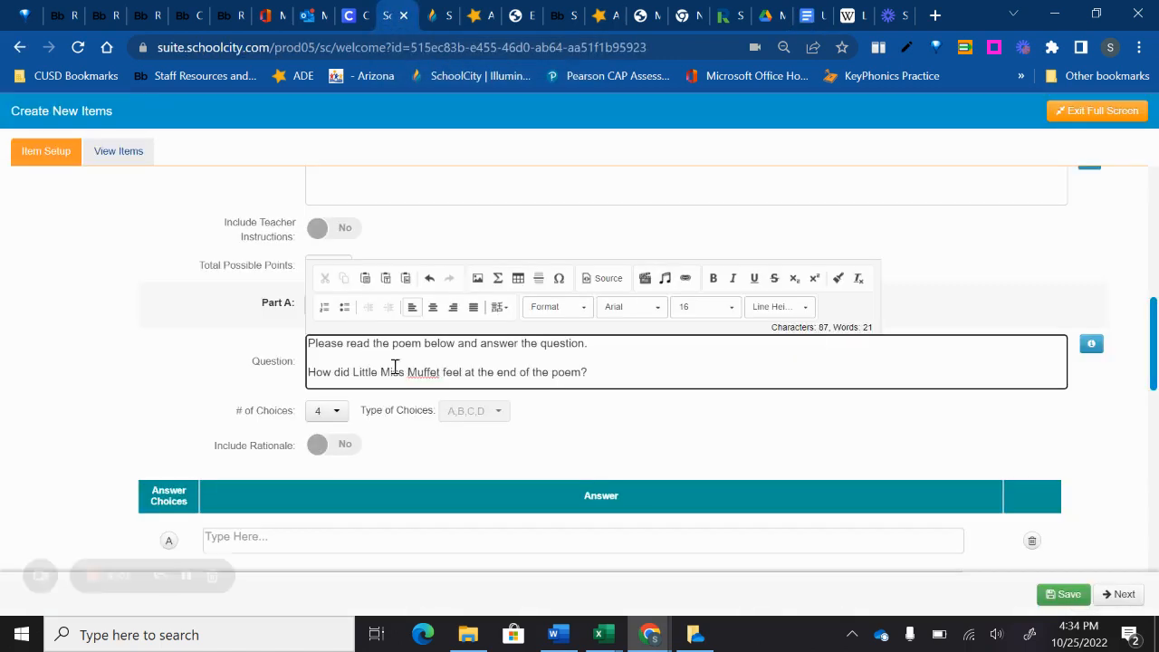
{"action": "left_click", "coordinate": [607, 344]}
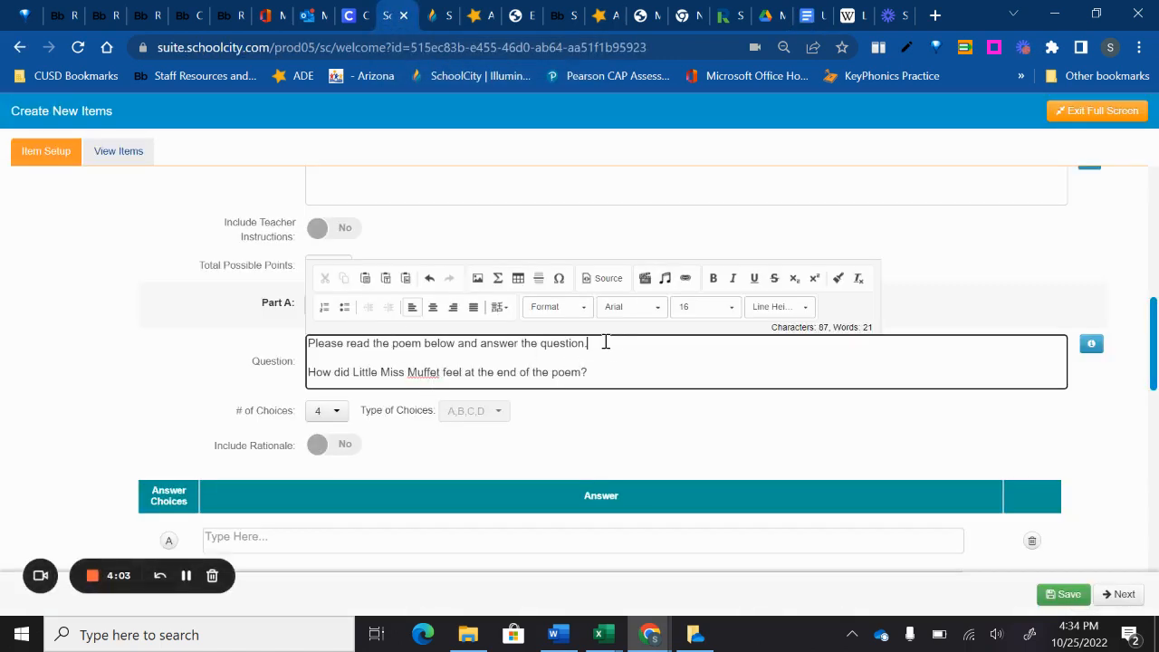
{"action": "key", "text": "Return"}
{"action": "key", "text": "ctrl+v"}
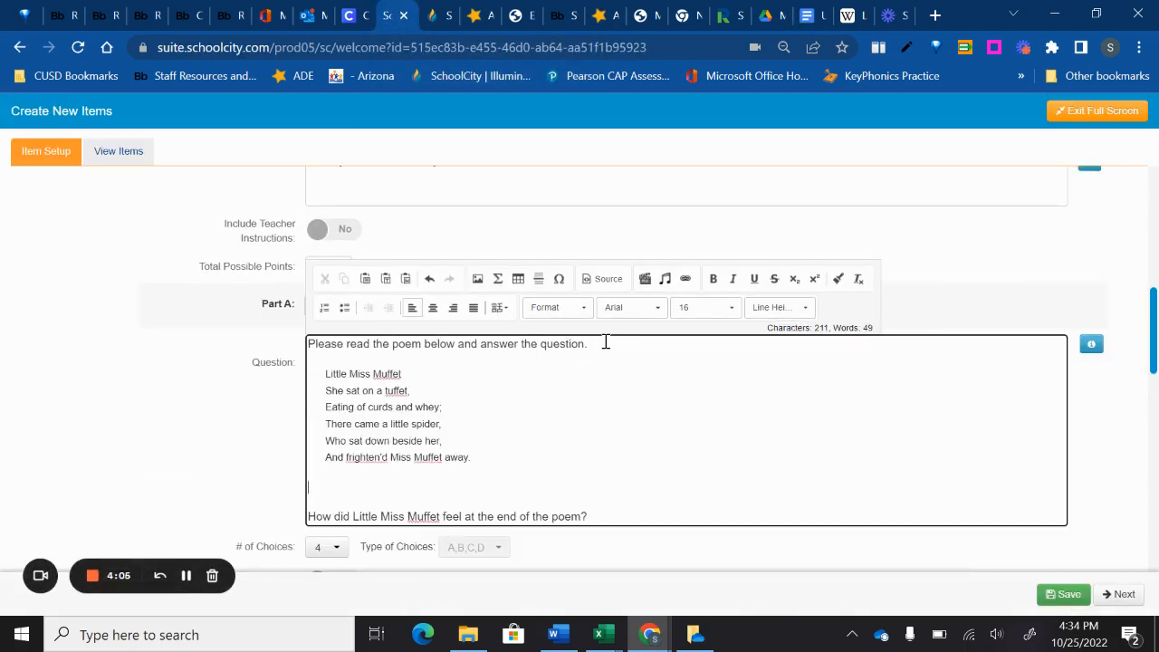
{"action": "left_click", "coordinate": [365, 491]}
{"action": "key", "text": "BackSpace"}
{"action": "key", "text": "BackSpace"}
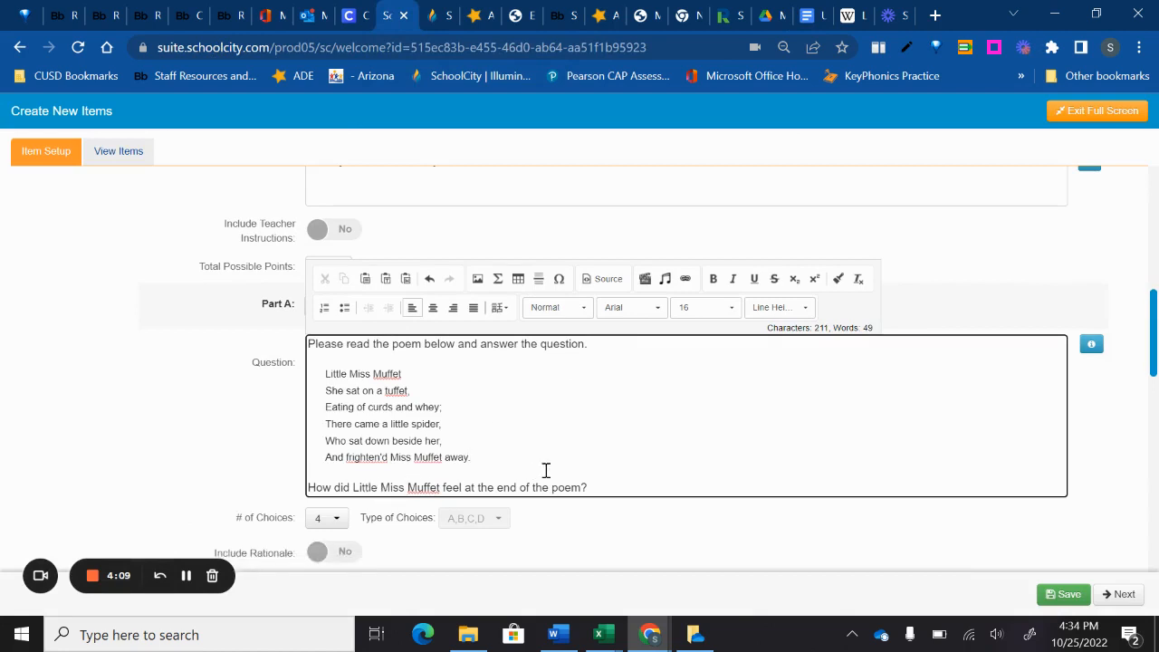
{"action": "scroll", "coordinate": [605, 473], "scroll_direction": "down", "scroll_amount": 1}
{"action": "scroll", "coordinate": [604, 472], "scroll_direction": "down", "scroll_amount": 1}
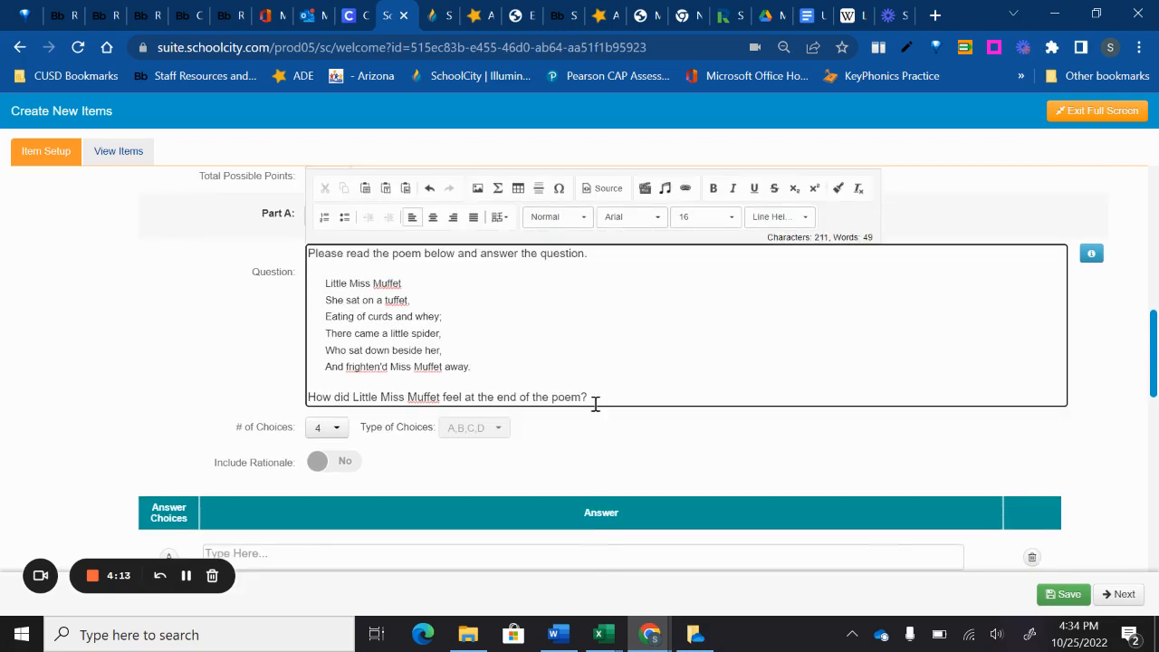
- Keep Part A at 4 answer choices and enter "scared" as choice A and "happy" as choice B
{"action": "left_click", "coordinate": [341, 429]}
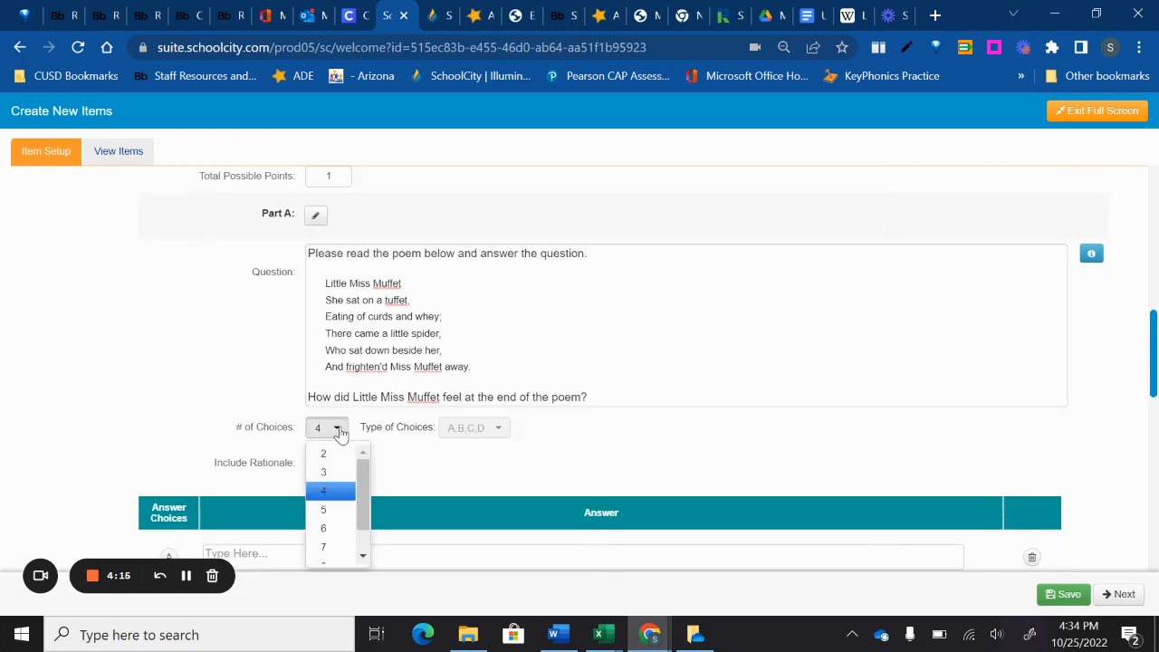
{"action": "left_click", "coordinate": [341, 491]}
{"action": "scroll", "coordinate": [159, 399], "scroll_direction": "down", "scroll_amount": 1}
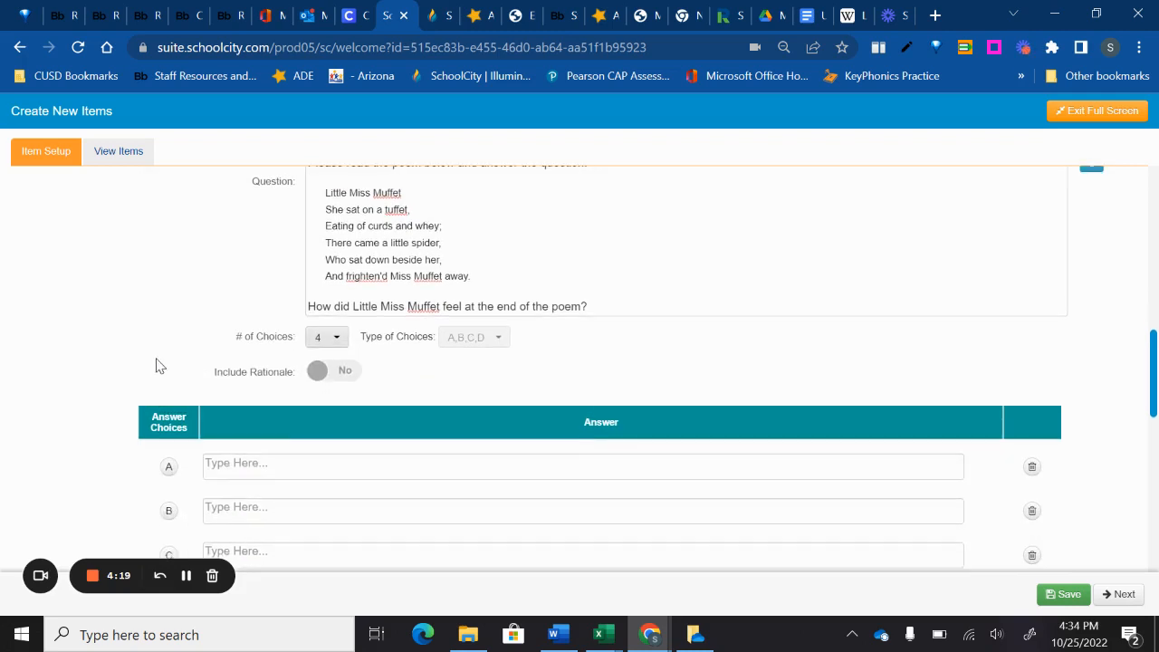
{"action": "scroll", "coordinate": [155, 365], "scroll_direction": "down", "scroll_amount": 1}
{"action": "left_click", "coordinate": [288, 371]}
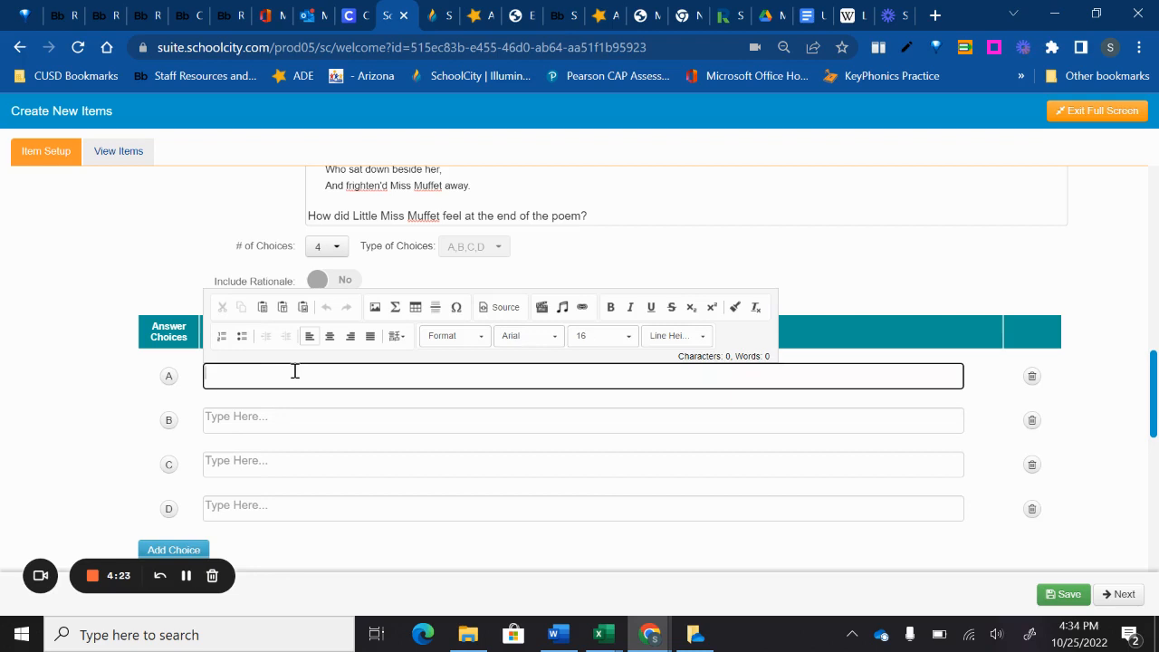
{"action": "type", "text": "scared"}
{"action": "left_click", "coordinate": [261, 422]}
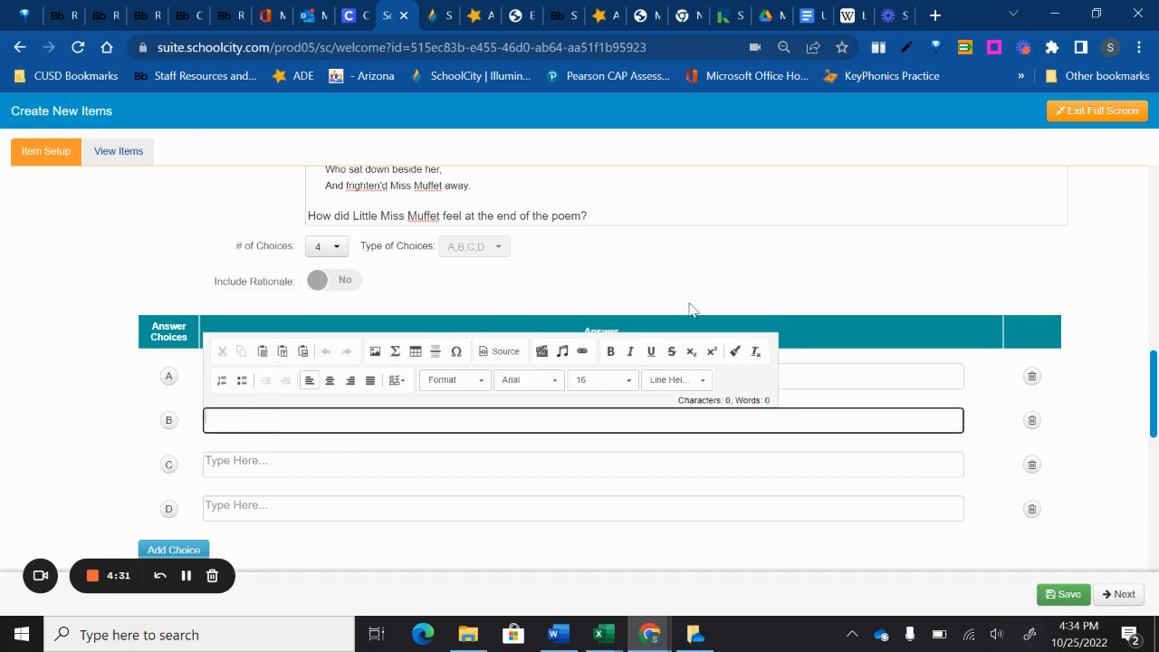
{"action": "type", "text": "happy"}
- Enter "tired" as choice C and "joyous" as choice D of Part A, and mark choice A as the correct answer
{"action": "left_click", "coordinate": [722, 467]}
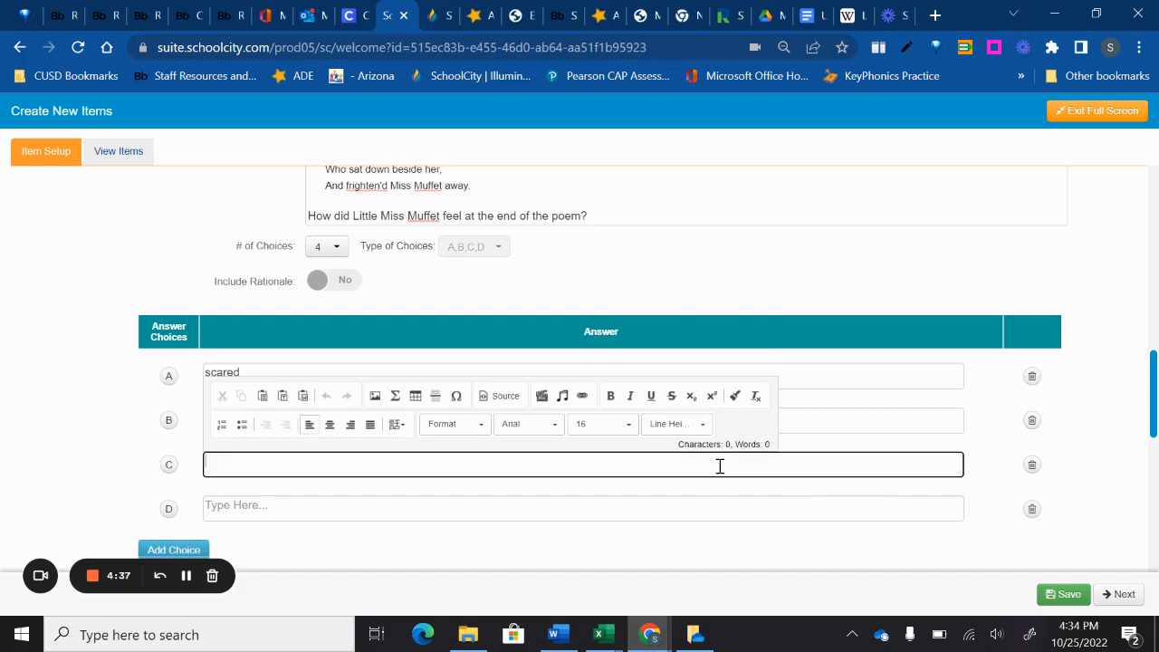
{"action": "type", "text": "tired"}
{"action": "left_click", "coordinate": [411, 506]}
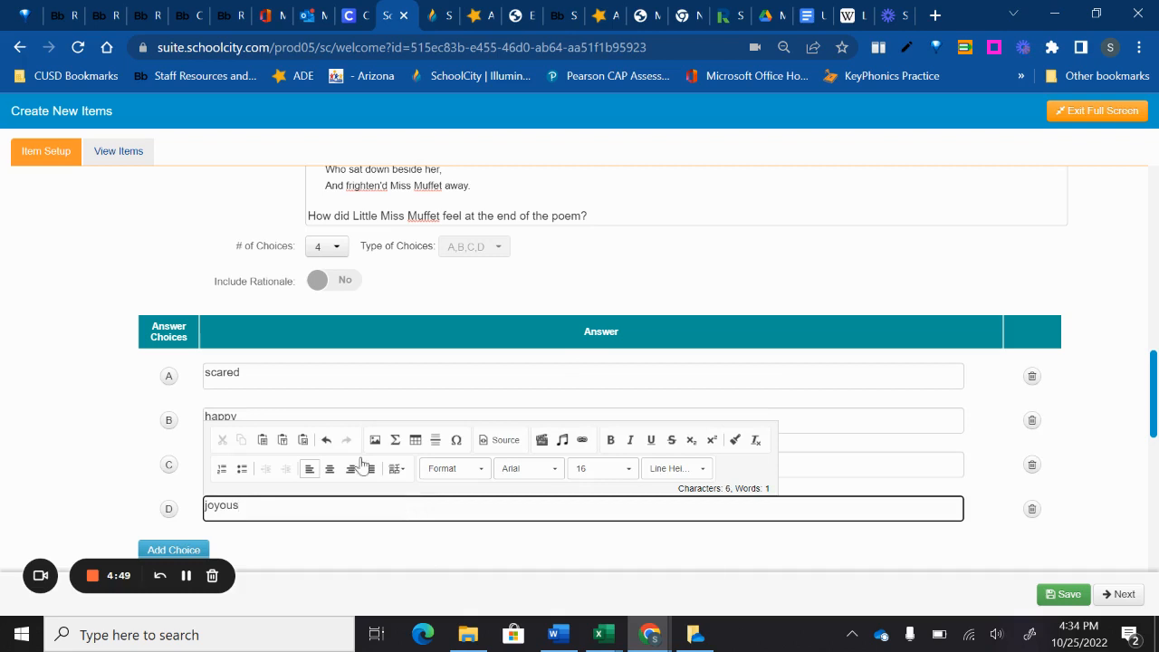
{"action": "left_click", "coordinate": [82, 402]}
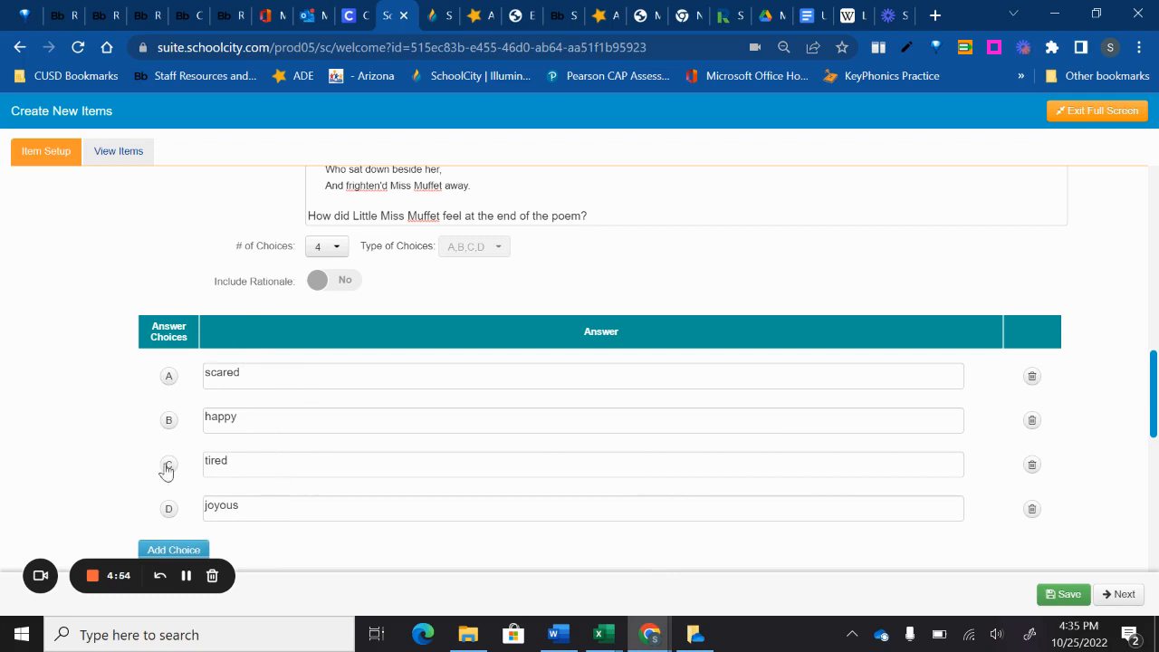
{"action": "left_click", "coordinate": [168, 376]}
{"action": "scroll", "coordinate": [112, 377], "scroll_direction": "down", "scroll_amount": 1}
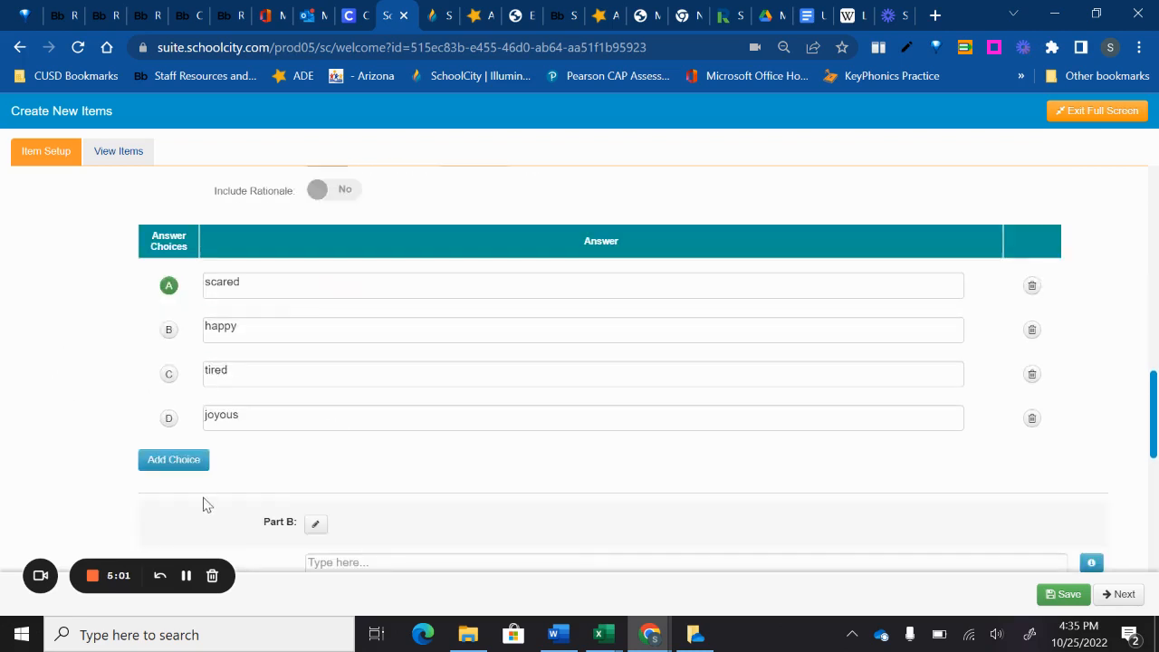
- Enter "What words or phrases BEST explain your answer to Part A?" as the Part B question
{"action": "scroll", "coordinate": [430, 405], "scroll_direction": "down", "scroll_amount": 2}
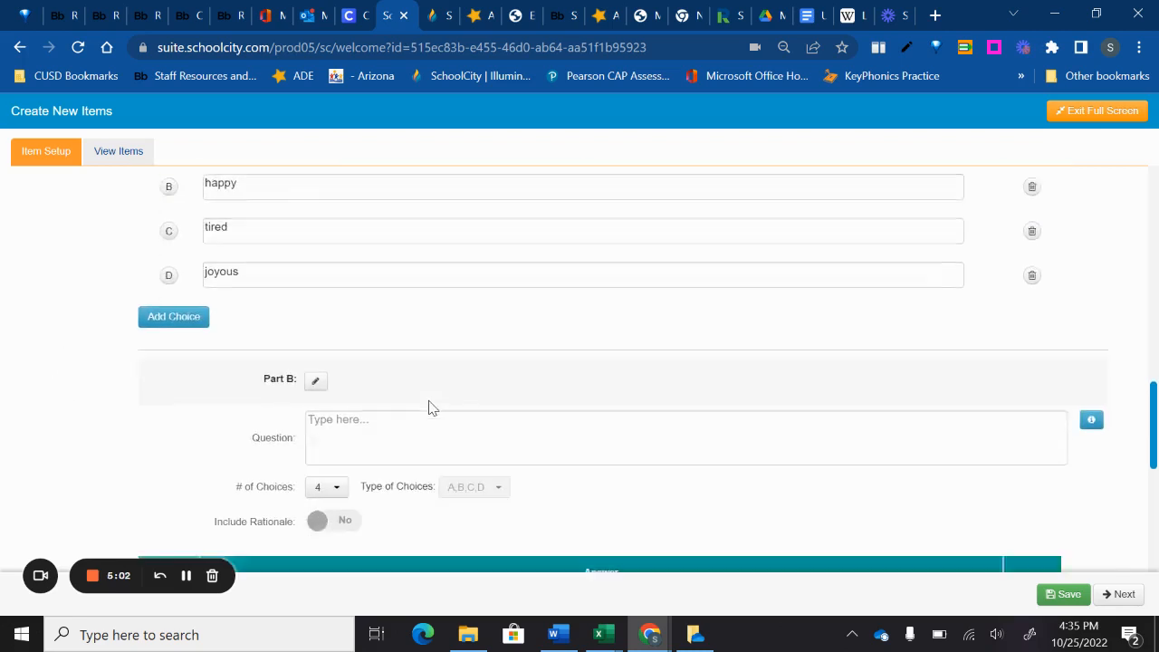
{"action": "scroll", "coordinate": [429, 401], "scroll_direction": "down", "scroll_amount": 1}
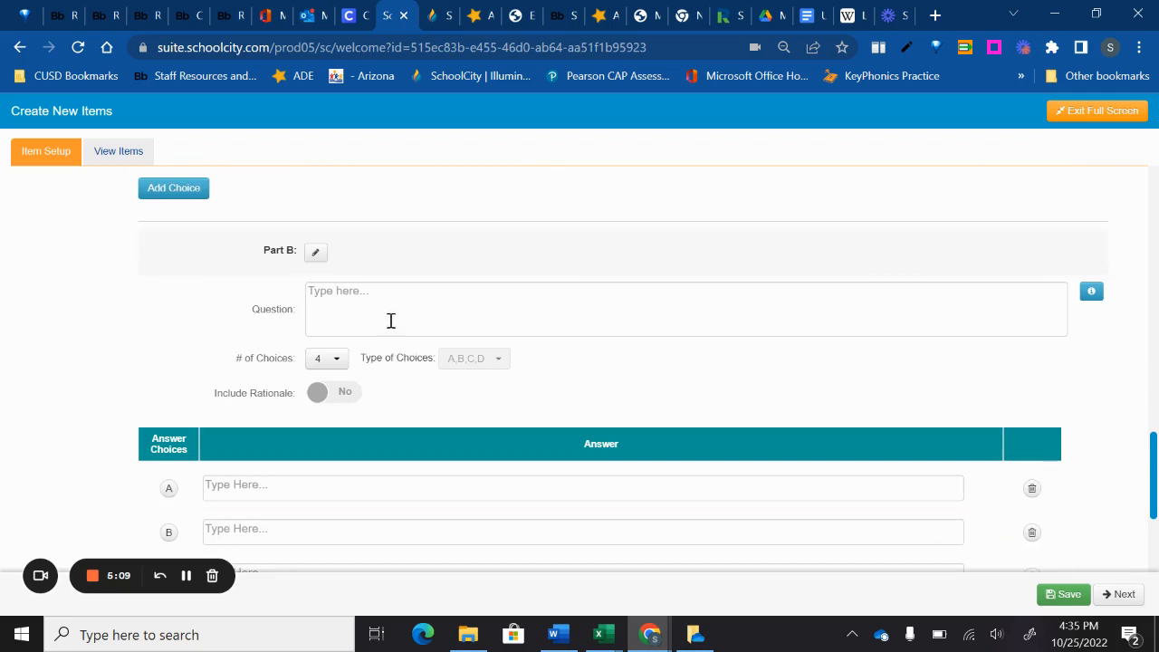
{"action": "scroll", "coordinate": [384, 331], "scroll_direction": "up", "scroll_amount": 4}
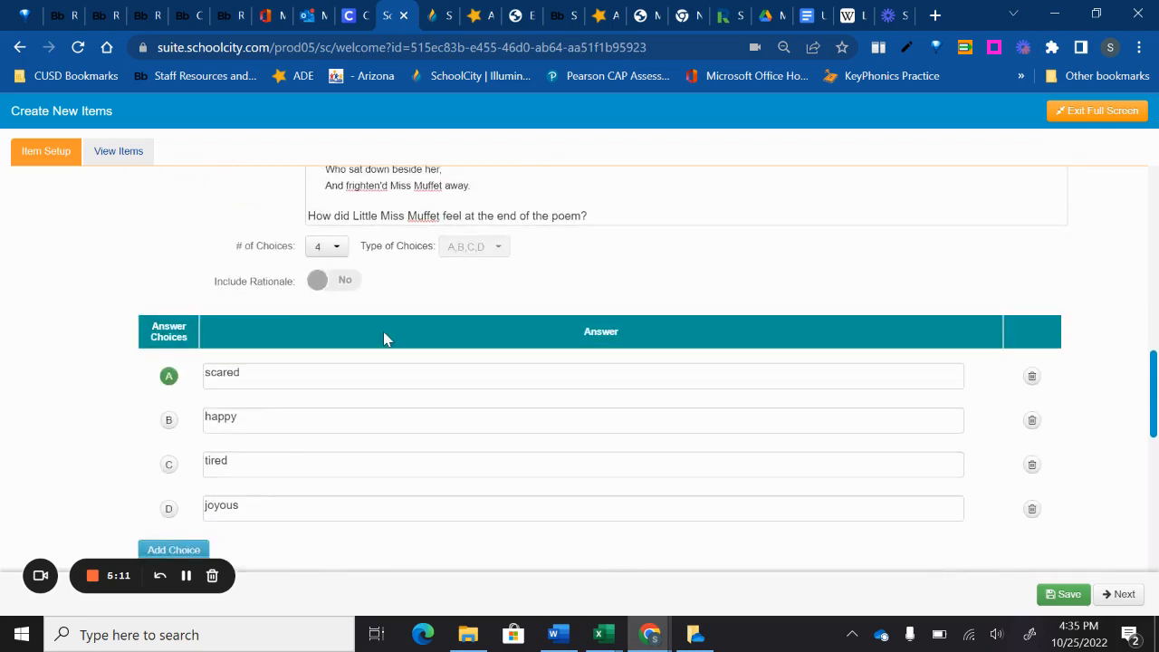
{"action": "scroll", "coordinate": [399, 494], "scroll_direction": "up", "scroll_amount": 3}
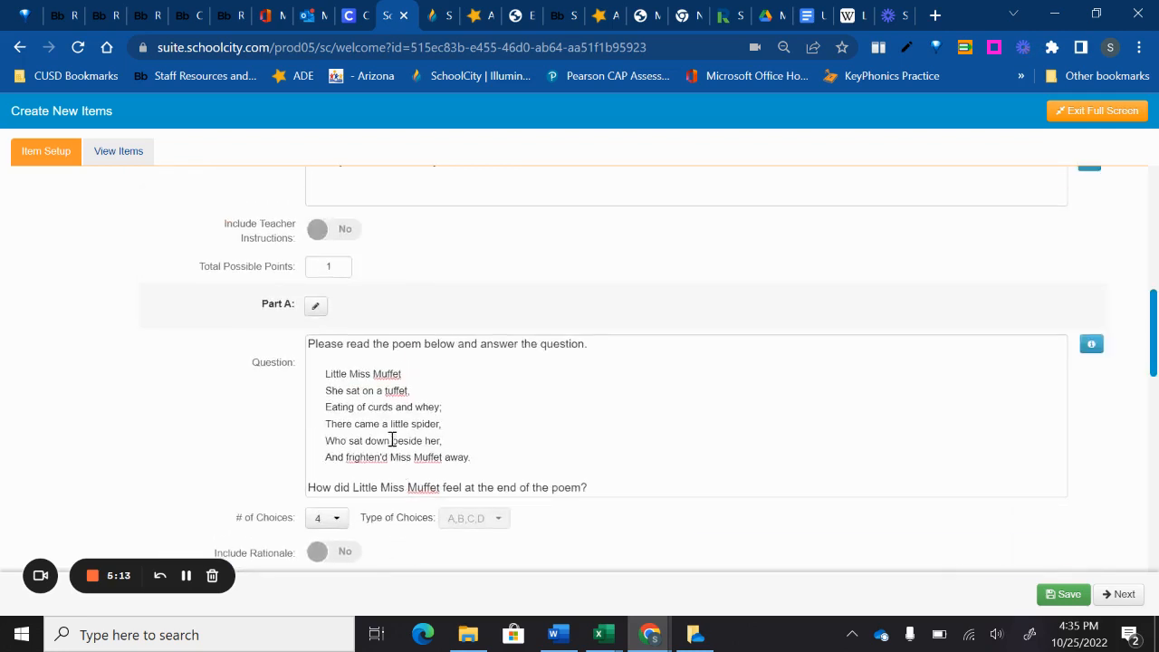
{"action": "scroll", "coordinate": [513, 455], "scroll_direction": "down", "scroll_amount": 6}
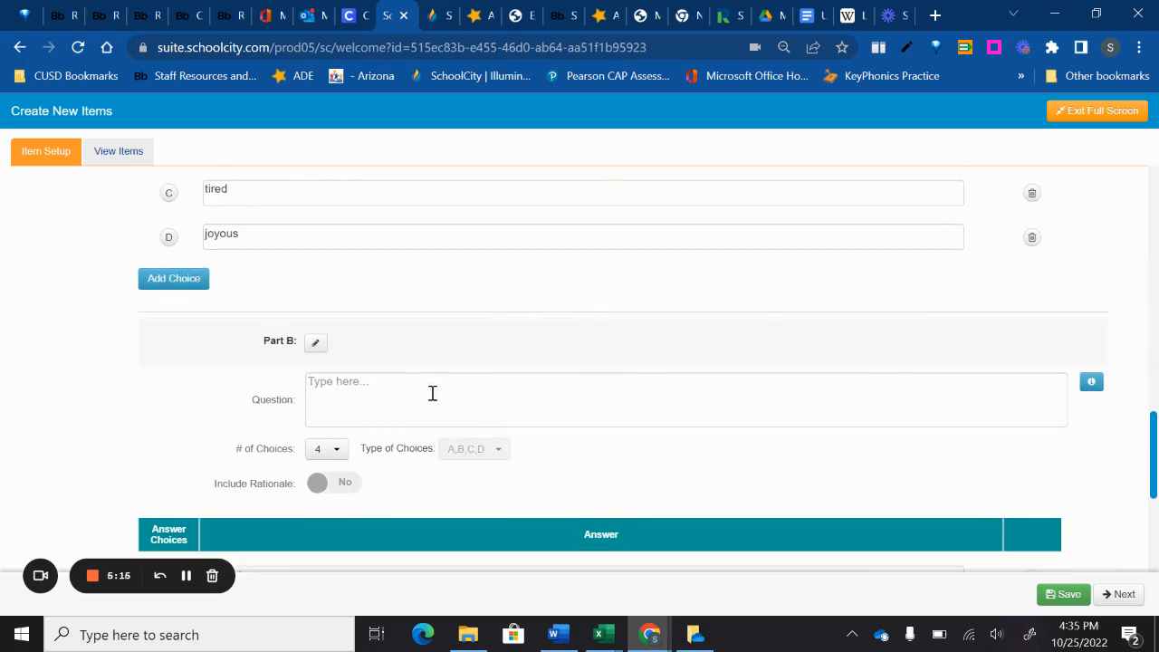
{"action": "left_click", "coordinate": [433, 393]}
{"action": "type", "text": "What"}
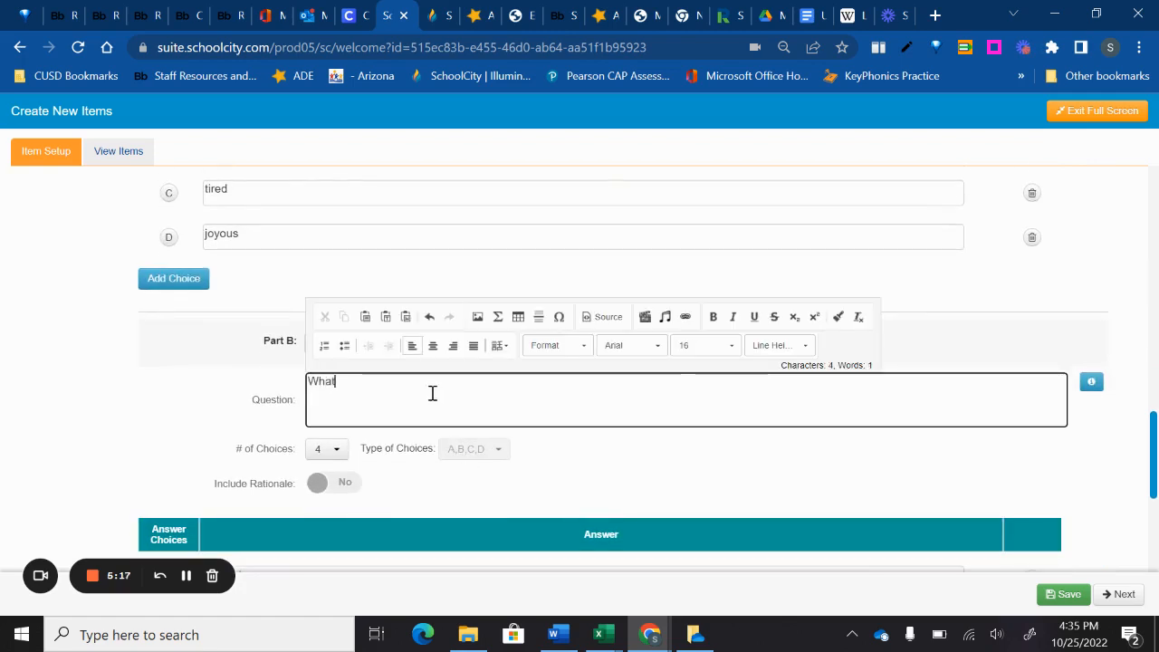
{"action": "type", "text": " word"}
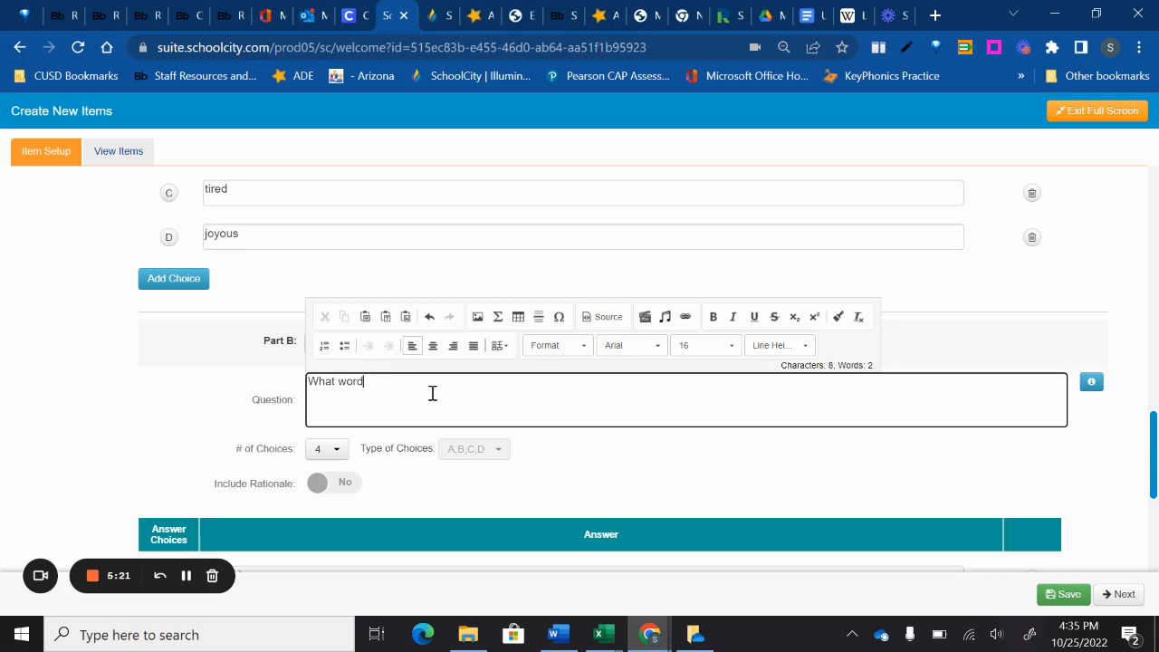
{"action": "type", "text": "s or phrases BEST explain your a"}
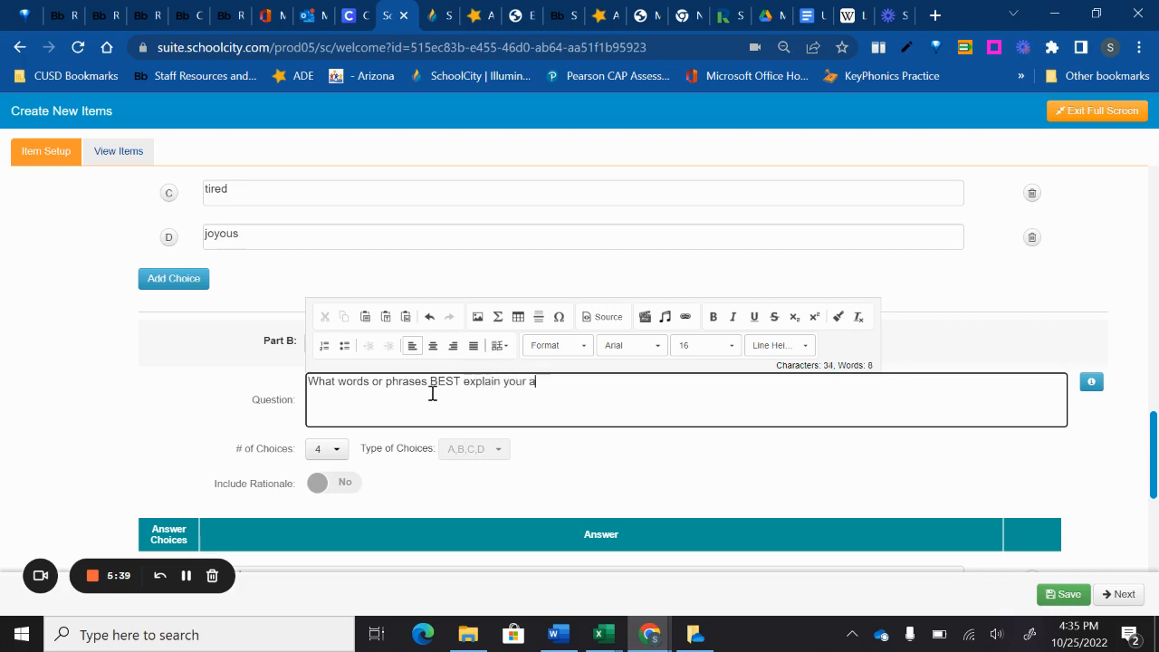
{"action": "type", "text": "nswer to Part A?"}
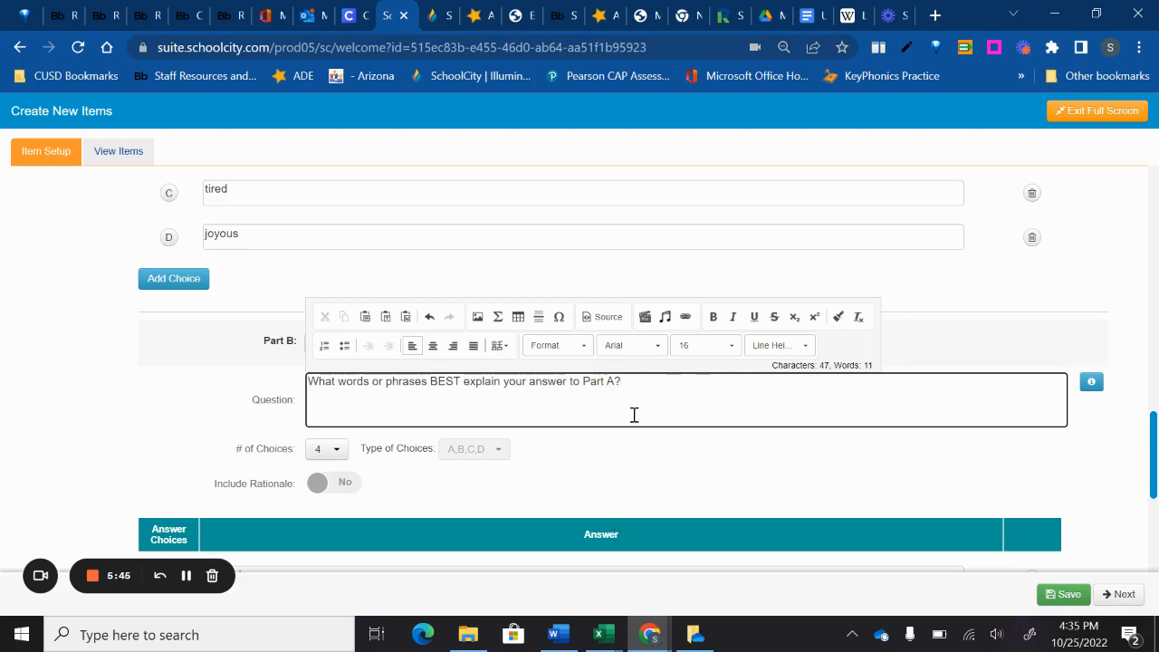
- Enter the poem phrase "sat on a tuffet" as answer choice A of Part B
{"action": "scroll", "coordinate": [631, 403], "scroll_direction": "down", "scroll_amount": 1}
{"action": "scroll", "coordinate": [629, 405], "scroll_direction": "down", "scroll_amount": 1}
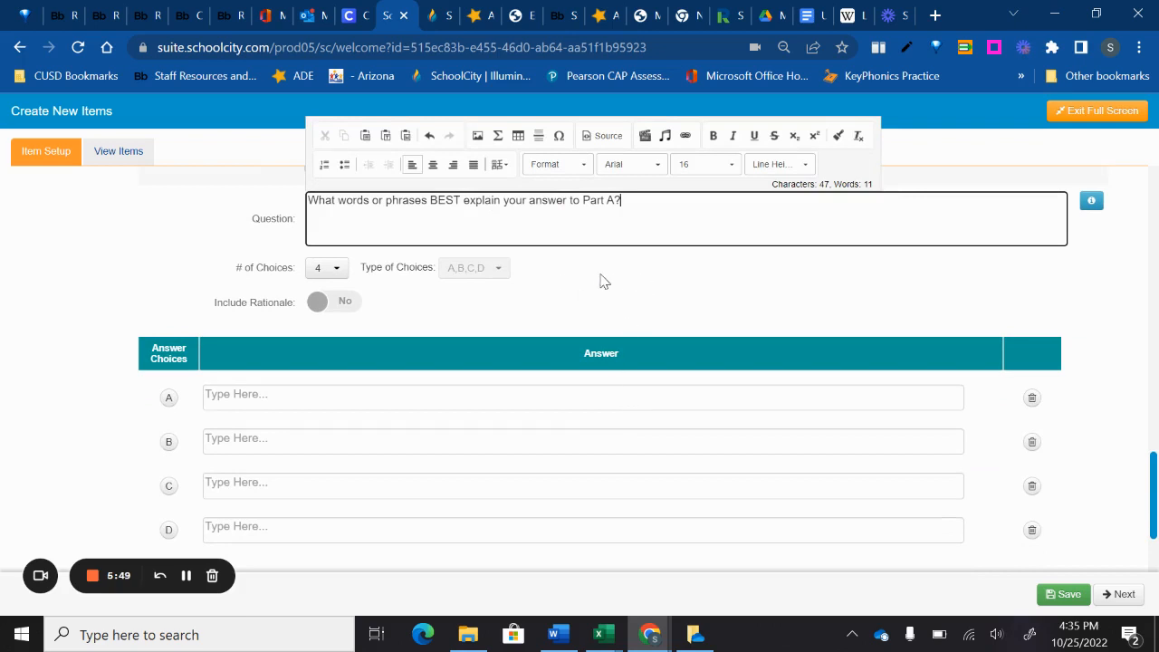
{"action": "scroll", "coordinate": [663, 272], "scroll_direction": "up", "scroll_amount": 2}
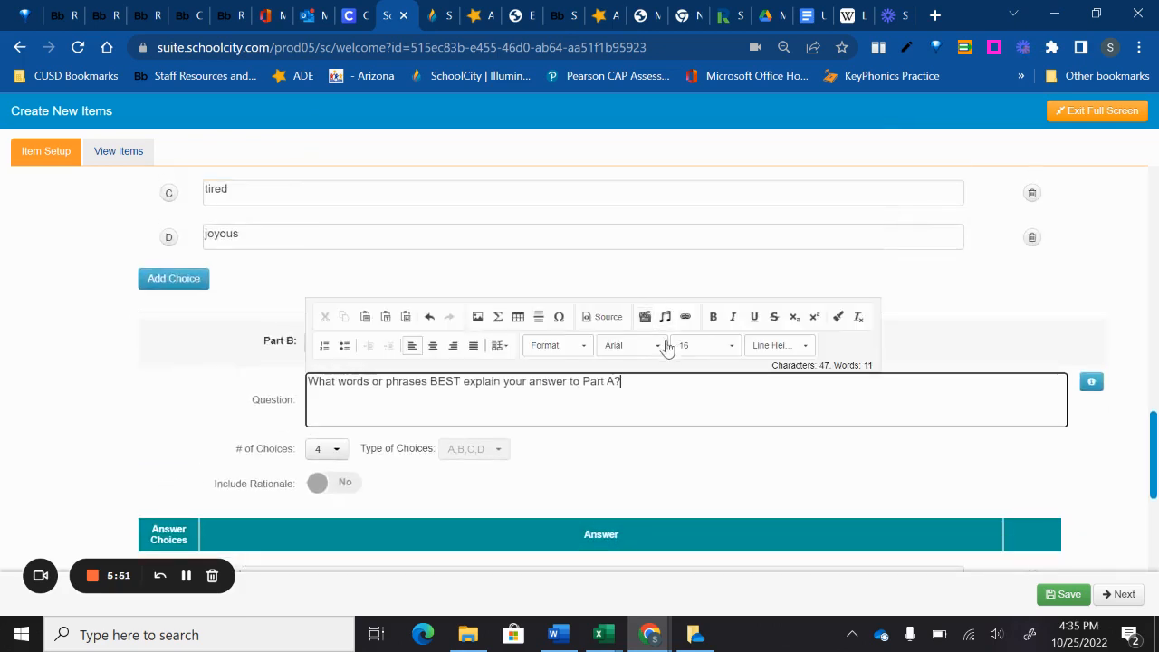
{"action": "scroll", "coordinate": [672, 375], "scroll_direction": "up", "scroll_amount": 2}
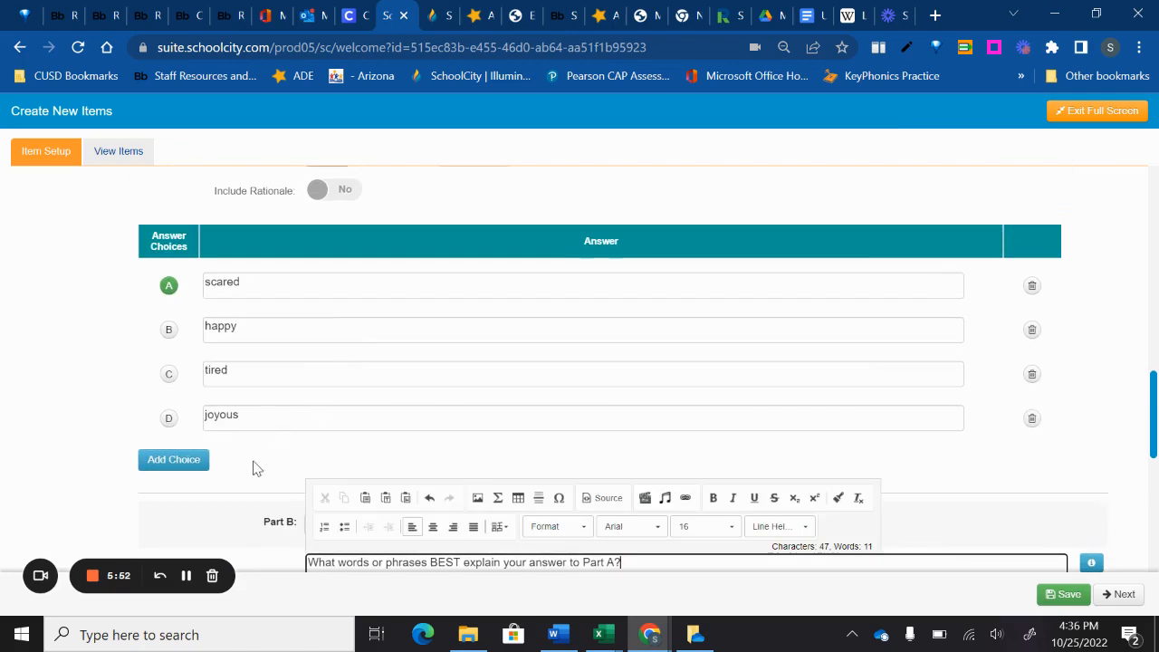
{"action": "scroll", "coordinate": [252, 471], "scroll_direction": "down", "scroll_amount": 3}
{"action": "scroll", "coordinate": [256, 422], "scroll_direction": "up", "scroll_amount": 2}
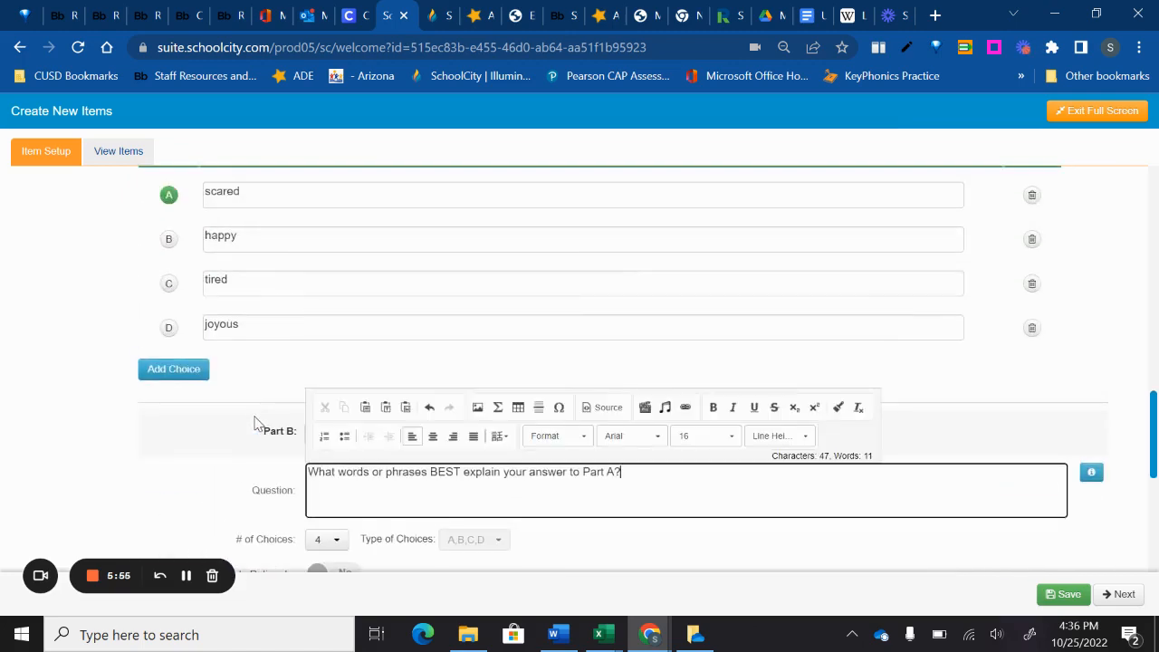
{"action": "scroll", "coordinate": [230, 426], "scroll_direction": "up", "scroll_amount": 1}
{"action": "scroll", "coordinate": [241, 409], "scroll_direction": "down", "scroll_amount": 4}
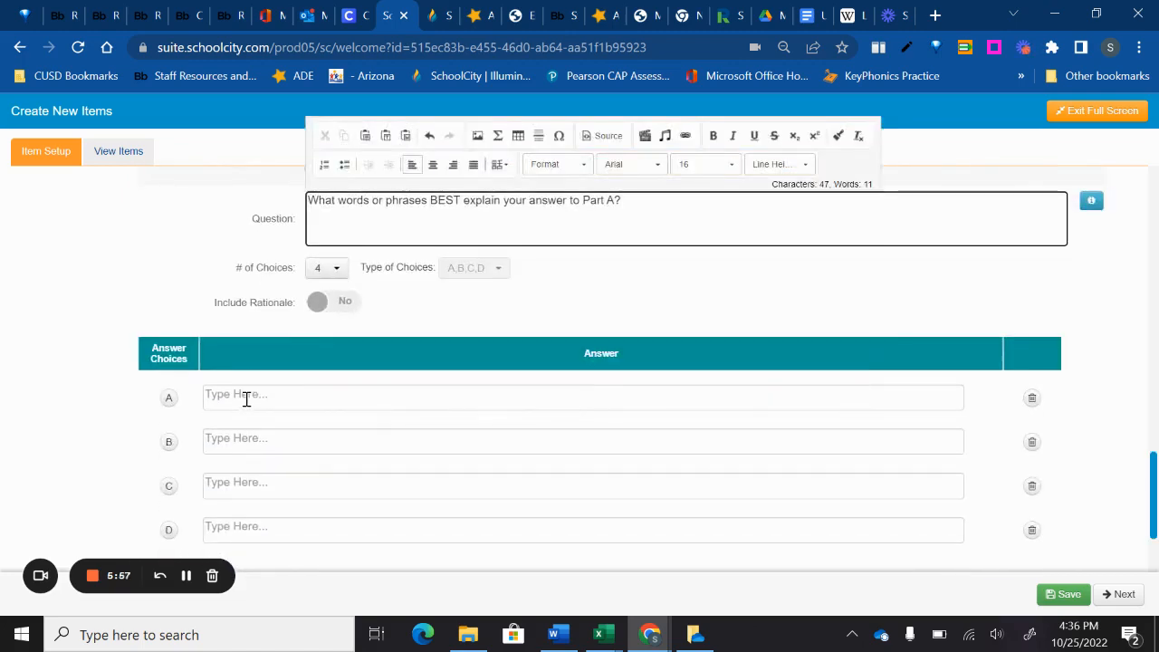
{"action": "left_click", "coordinate": [245, 397]}
{"action": "scroll", "coordinate": [233, 393], "scroll_direction": "up", "scroll_amount": 6}
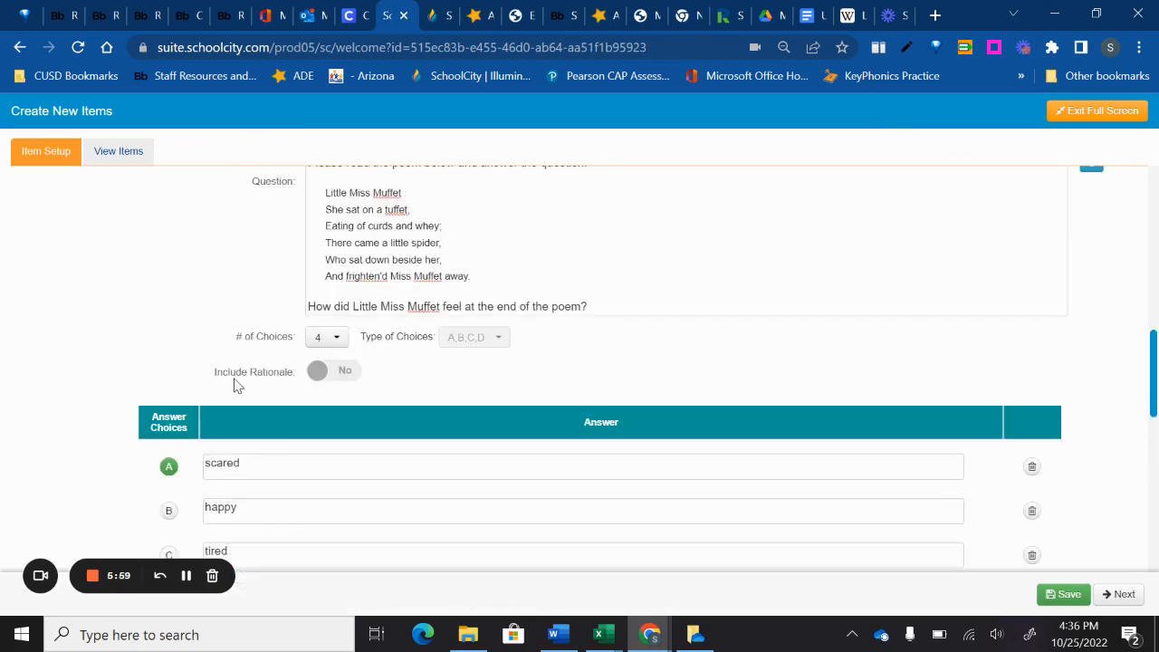
{"action": "scroll", "coordinate": [408, 339], "scroll_direction": "down", "scroll_amount": 5}
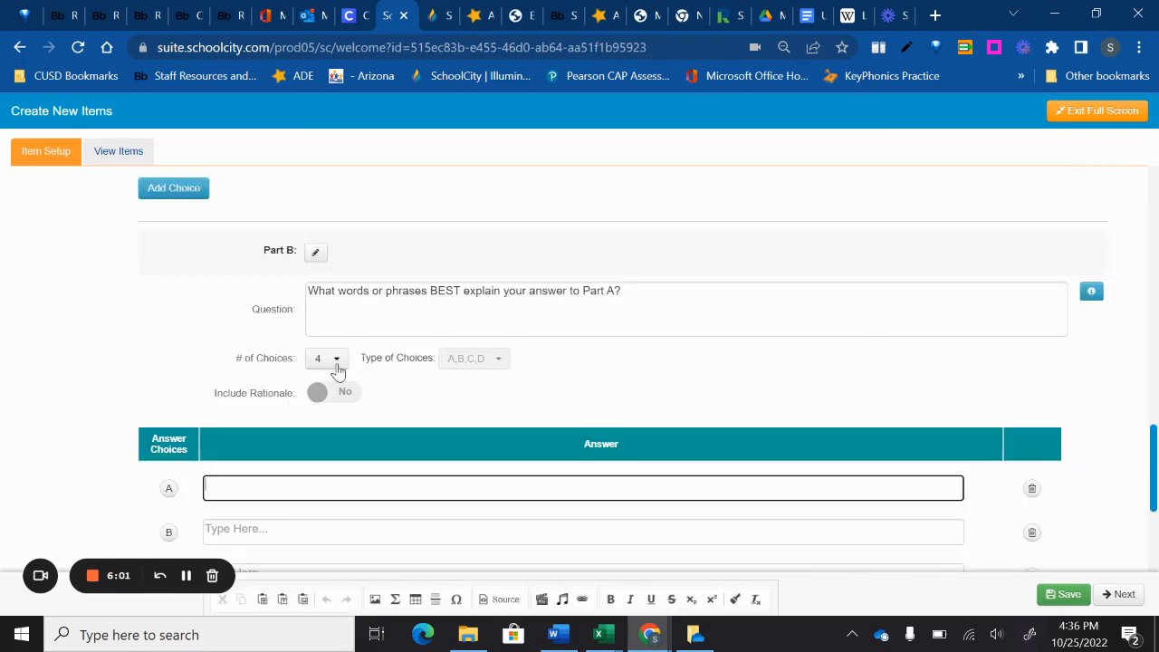
{"action": "scroll", "coordinate": [299, 394], "scroll_direction": "down", "scroll_amount": 1}
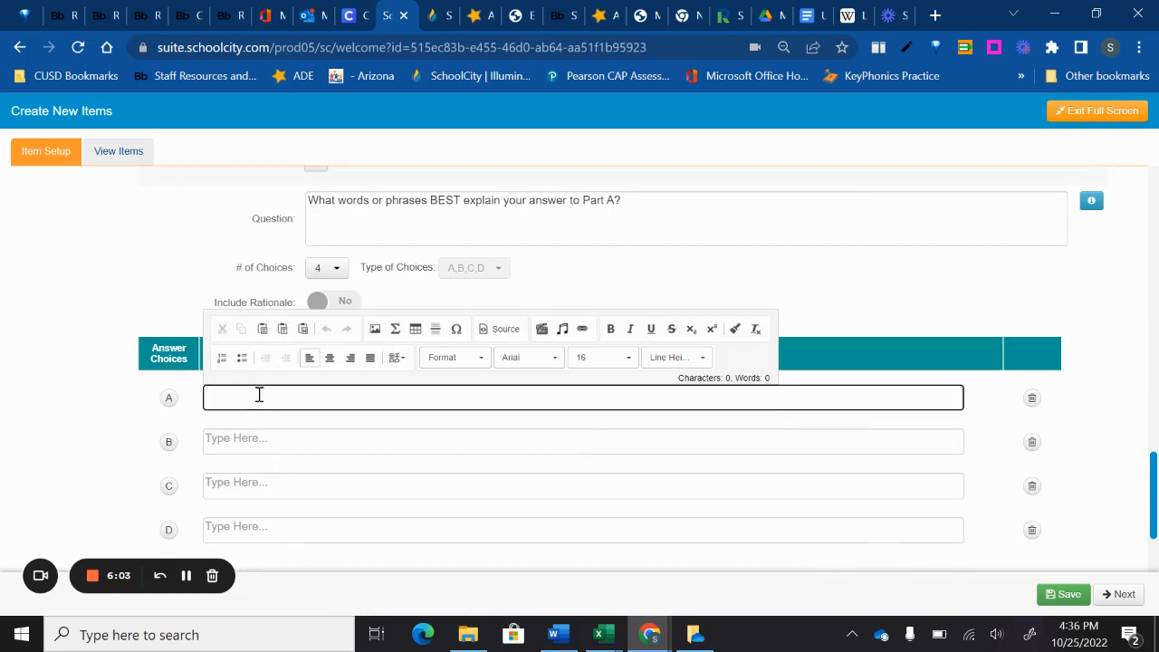
{"action": "type", "text": "sat on a tuft"}
{"action": "type", "text": "et"}
- Check the poem in Part A for wording and enter "eating" as answer choice B of Part B
{"action": "scroll", "coordinate": [191, 263], "scroll_direction": "up", "scroll_amount": 6}
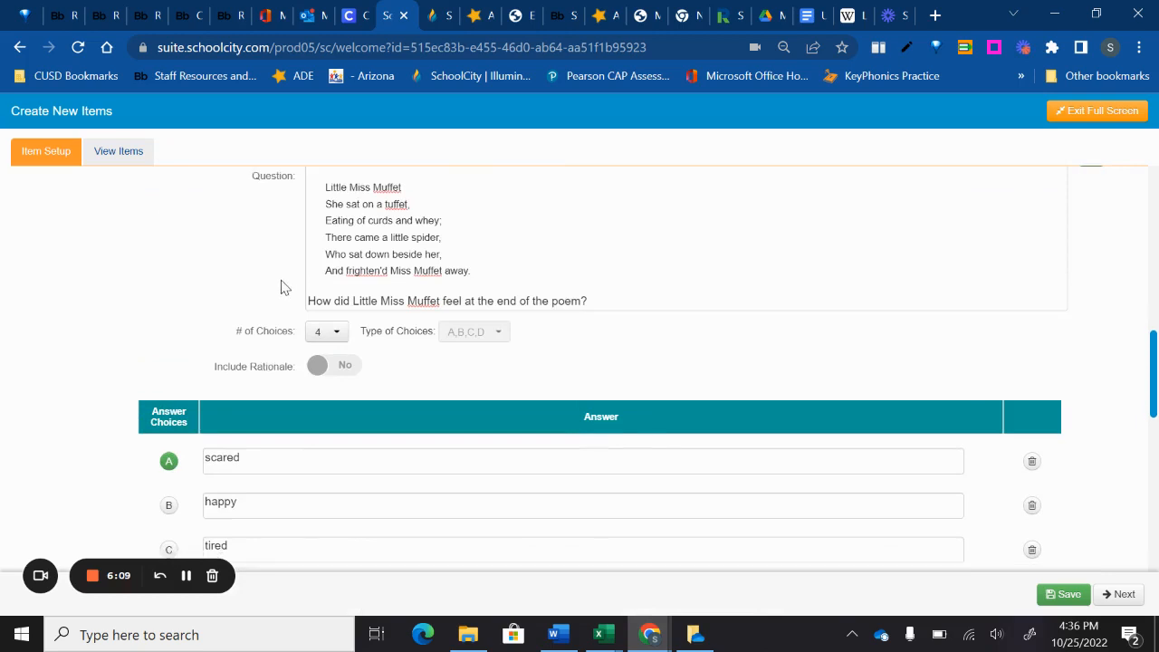
{"action": "scroll", "coordinate": [284, 290], "scroll_direction": "down", "scroll_amount": 10}
{"action": "left_click", "coordinate": [258, 441]}
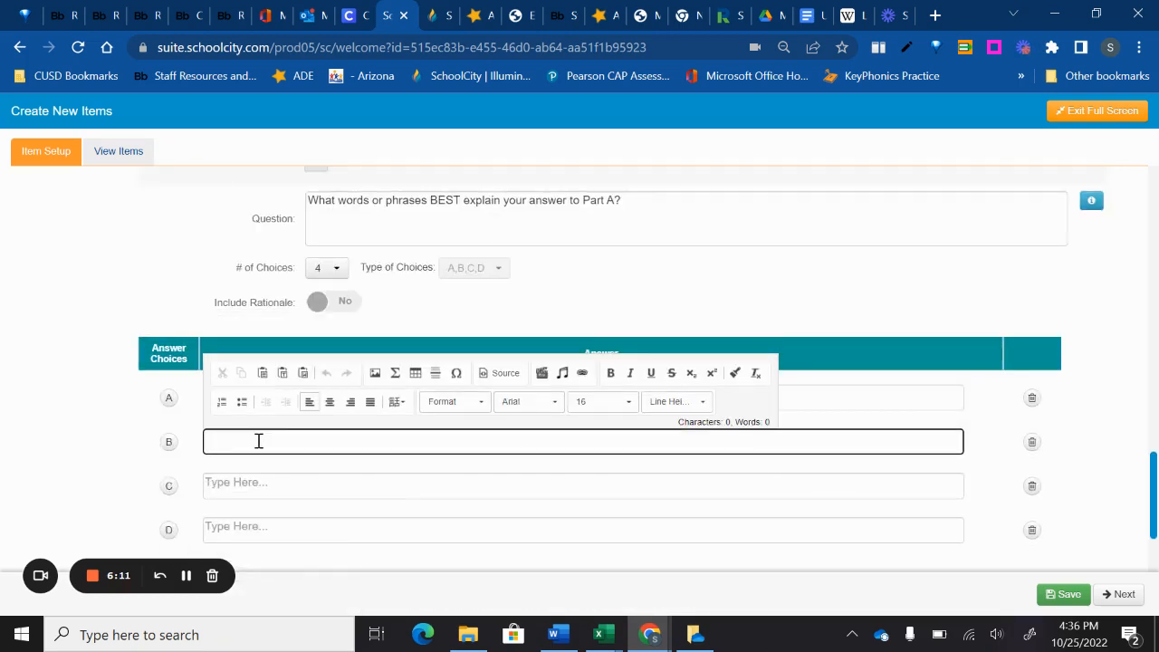
{"action": "type", "text": "eating"}
- Check the poem again and enter "sat down beside her" as answer choice C of Part B
{"action": "scroll", "coordinate": [262, 370], "scroll_direction": "up", "scroll_amount": 10}
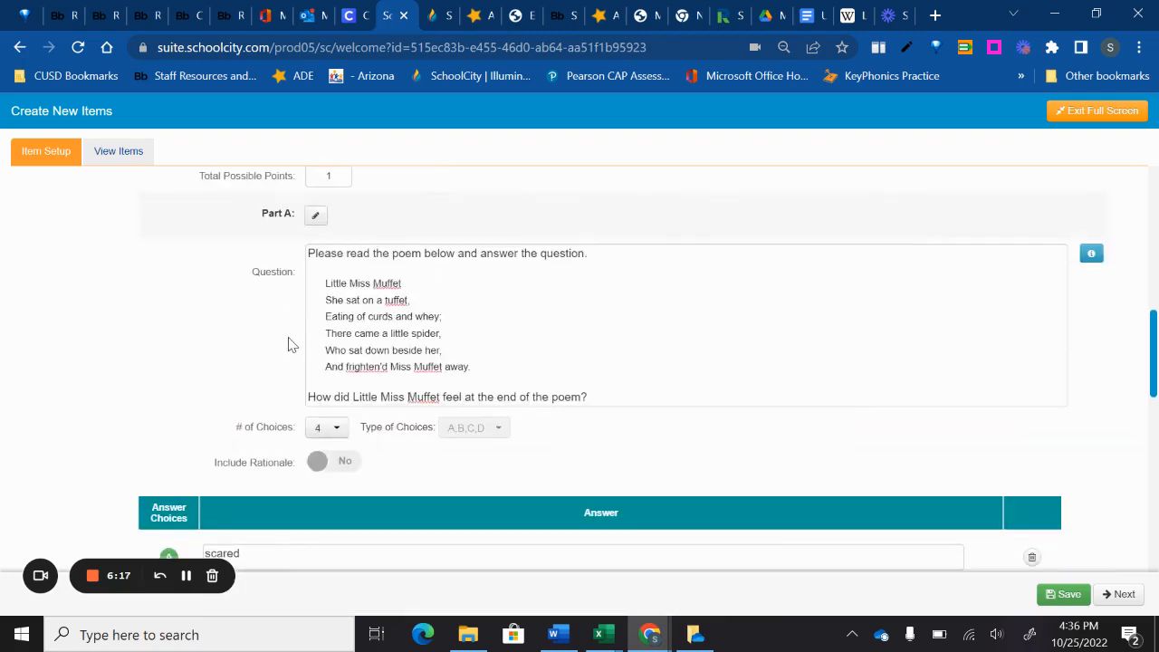
{"action": "scroll", "coordinate": [288, 345], "scroll_direction": "down", "scroll_amount": 10}
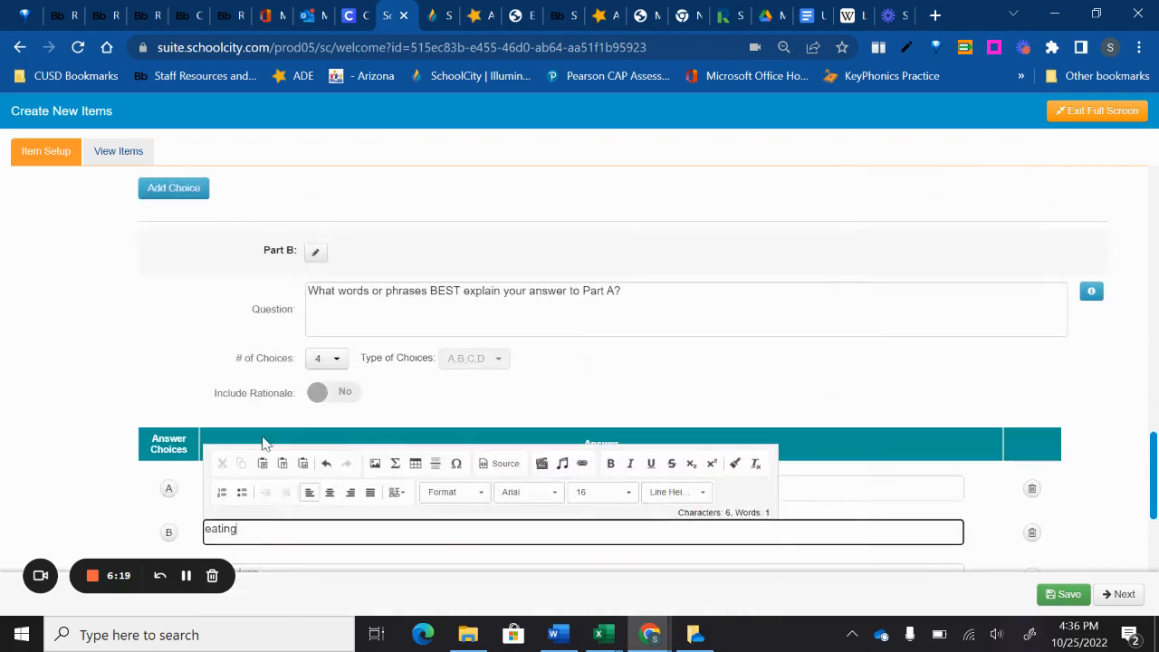
{"action": "scroll", "coordinate": [262, 443], "scroll_direction": "down", "scroll_amount": 2}
{"action": "left_click", "coordinate": [262, 392]}
{"action": "type", "text": "sat d"}
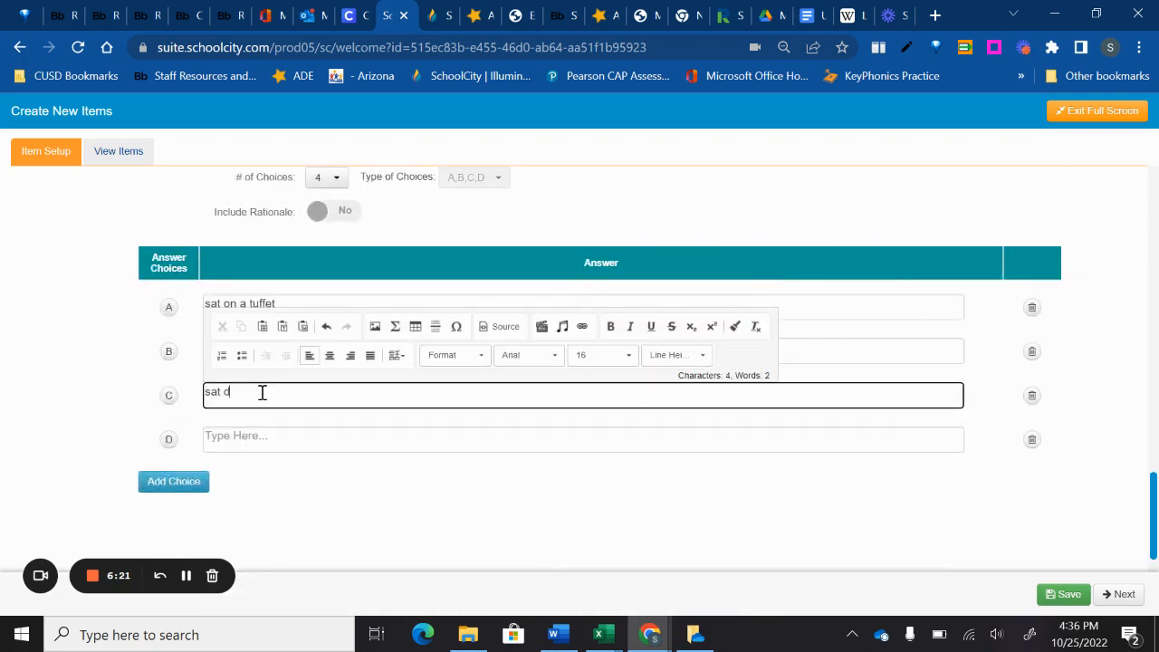
{"action": "type", "text": "own beside her"}
- Consult the poem's last line and enter "frightened Miss Muffet away" as answer choice D of Part B
{"action": "scroll", "coordinate": [202, 233], "scroll_direction": "up", "scroll_amount": 7}
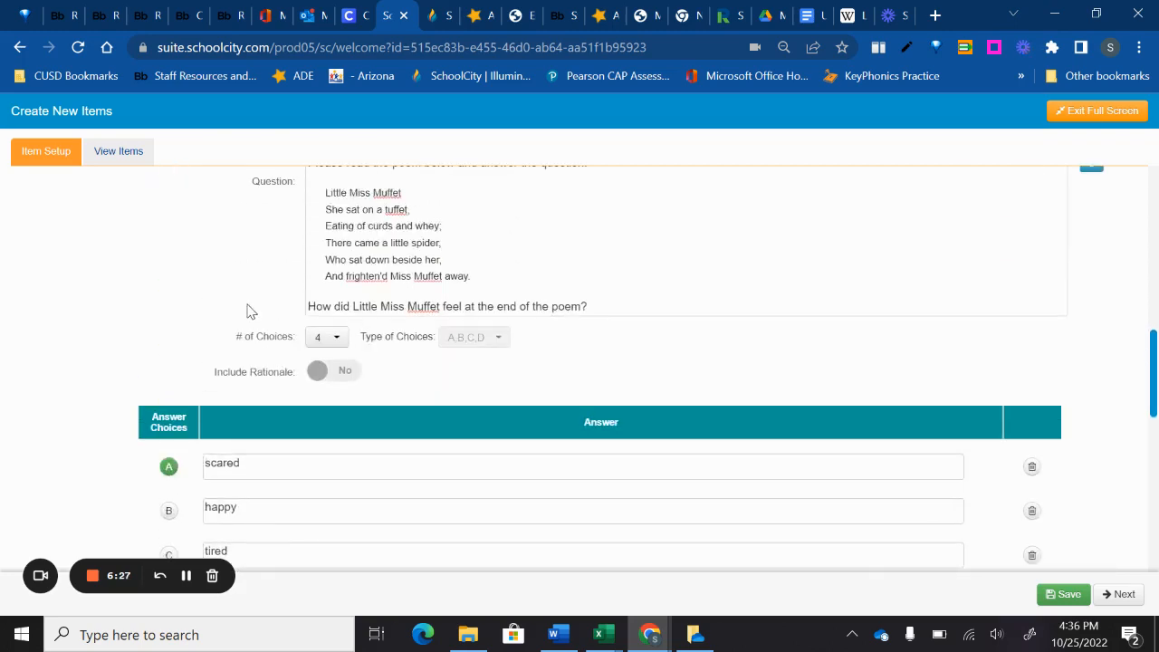
{"action": "scroll", "coordinate": [249, 311], "scroll_direction": "down", "scroll_amount": 7}
{"action": "left_click", "coordinate": [240, 387]}
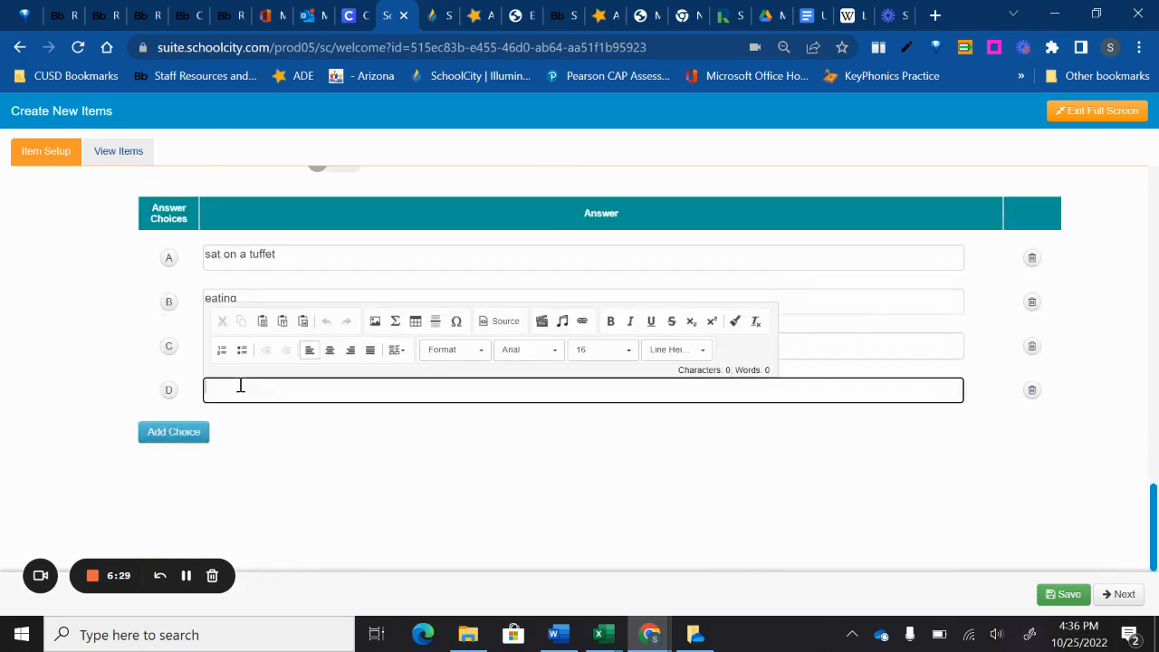
{"action": "type", "text": "frightened Miss Muffet away"}
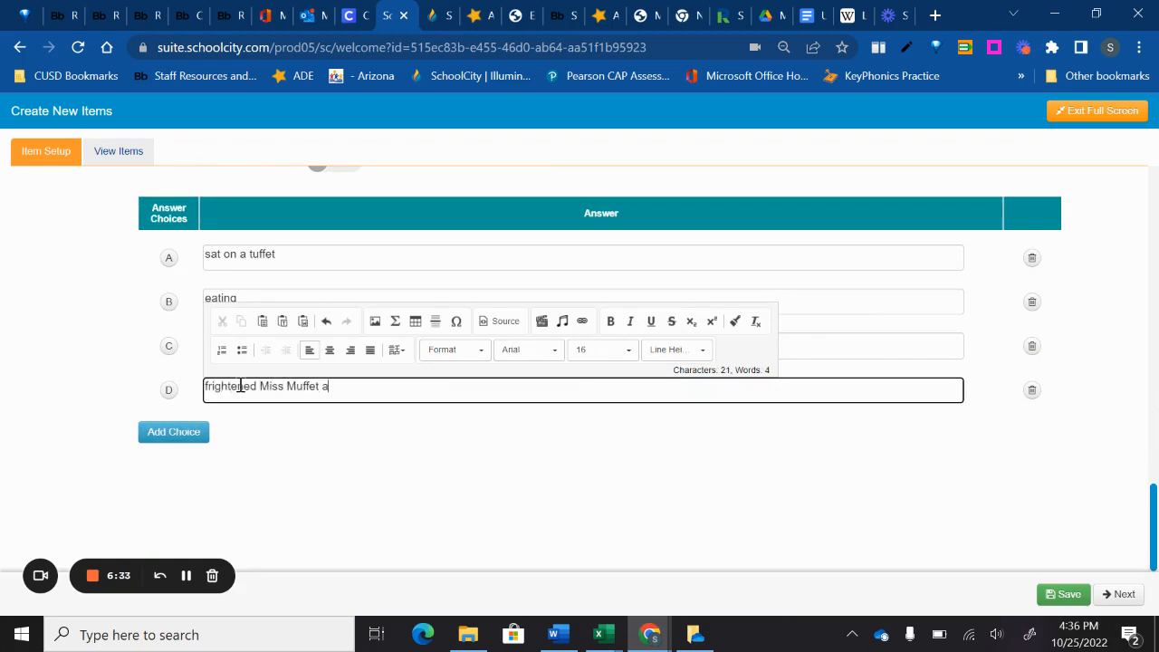
- Mark choice D as the correct answer for Part B and save the item
{"action": "left_click", "coordinate": [169, 393]}
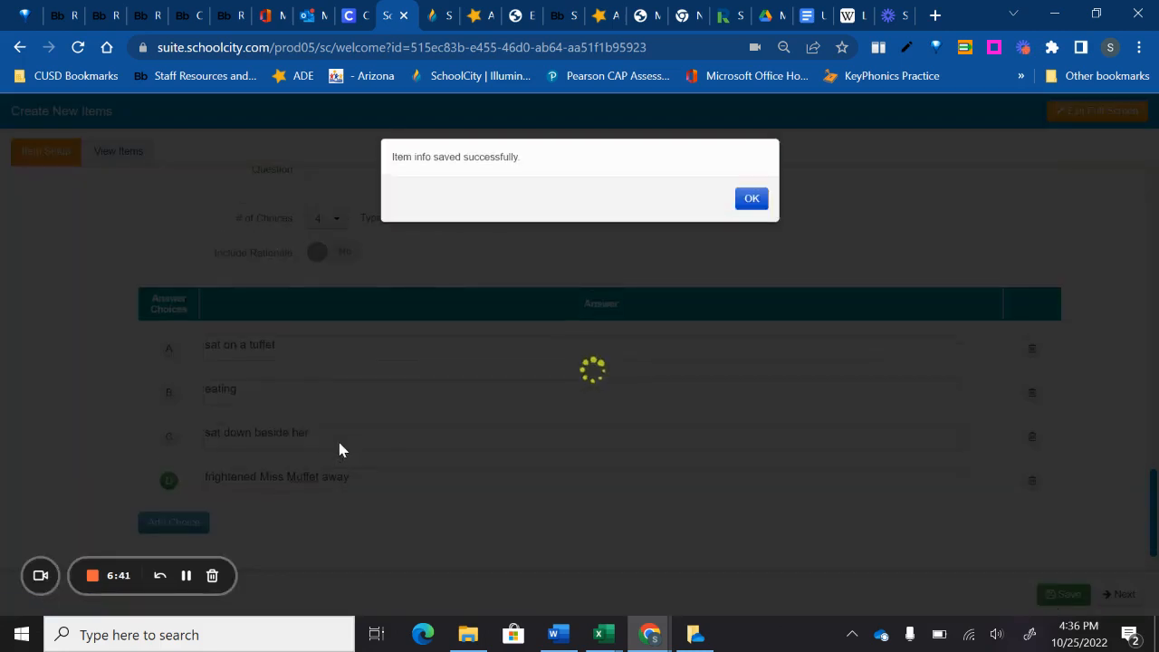
{"action": "left_click", "coordinate": [752, 191]}
{"action": "scroll", "coordinate": [166, 481], "scroll_direction": "up", "scroll_amount": 6}
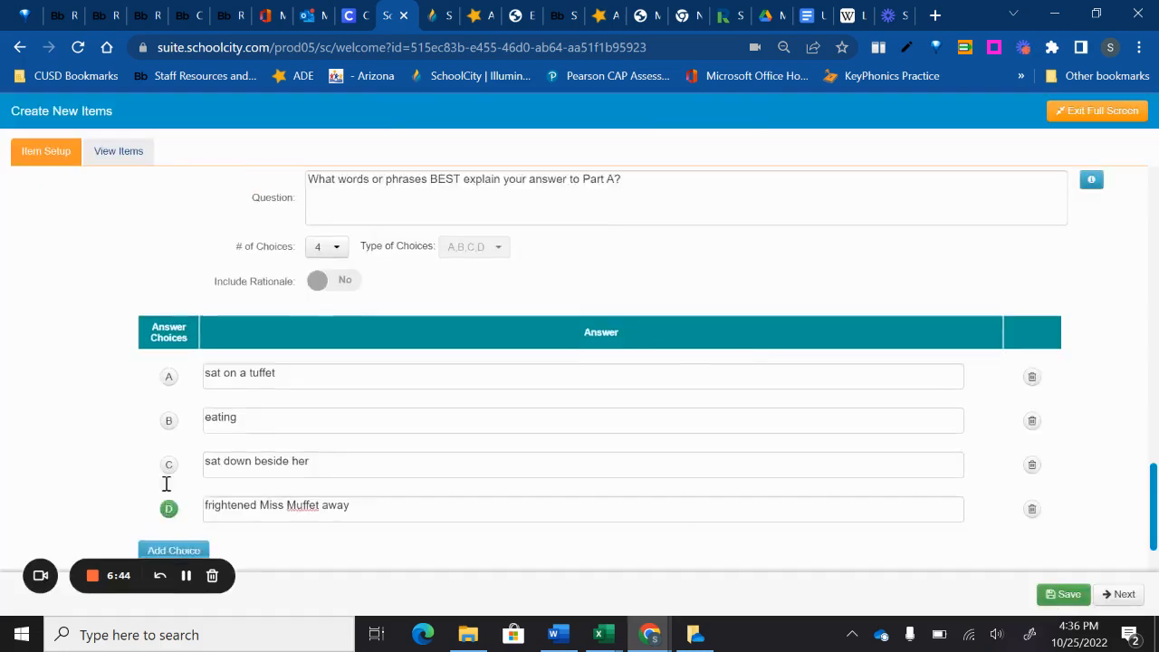
- Review the item's student instructions, total possible points, and the questions, answer choices and correct answers of Parts A and B
{"action": "scroll", "coordinate": [165, 489], "scroll_direction": "up", "scroll_amount": 4}
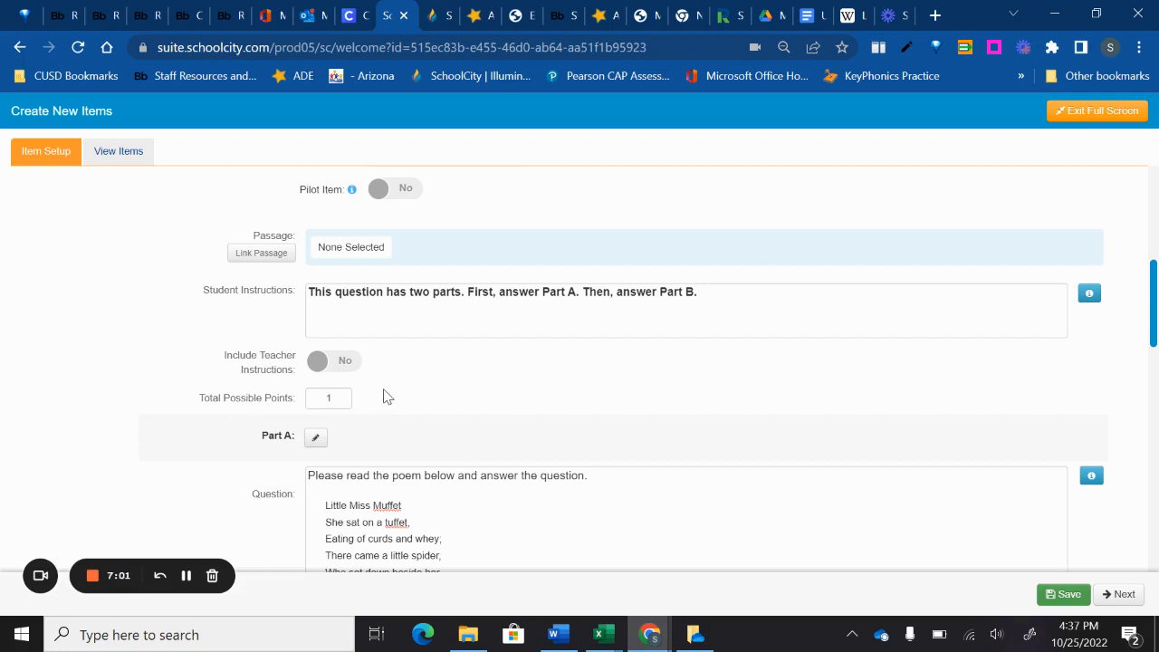
{"action": "scroll", "coordinate": [385, 394], "scroll_direction": "down", "scroll_amount": 5}
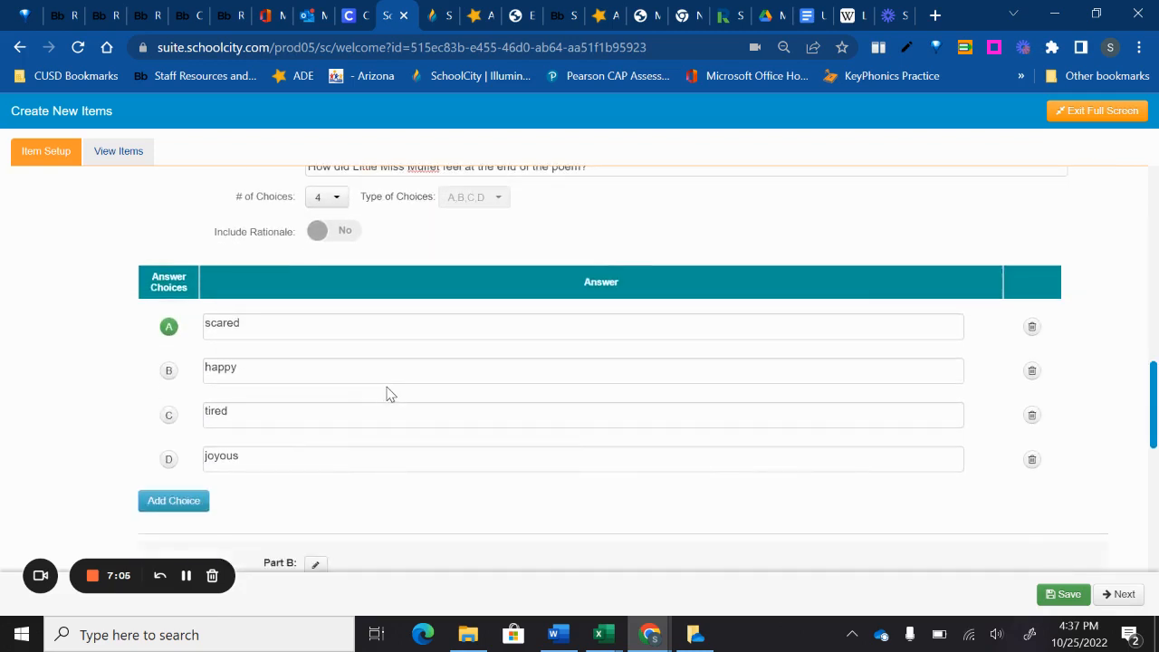
{"action": "scroll", "coordinate": [386, 393], "scroll_direction": "up", "scroll_amount": 1}
{"action": "scroll", "coordinate": [382, 398], "scroll_direction": "down", "scroll_amount": 1}
{"action": "scroll", "coordinate": [276, 373], "scroll_direction": "down", "scroll_amount": 5}
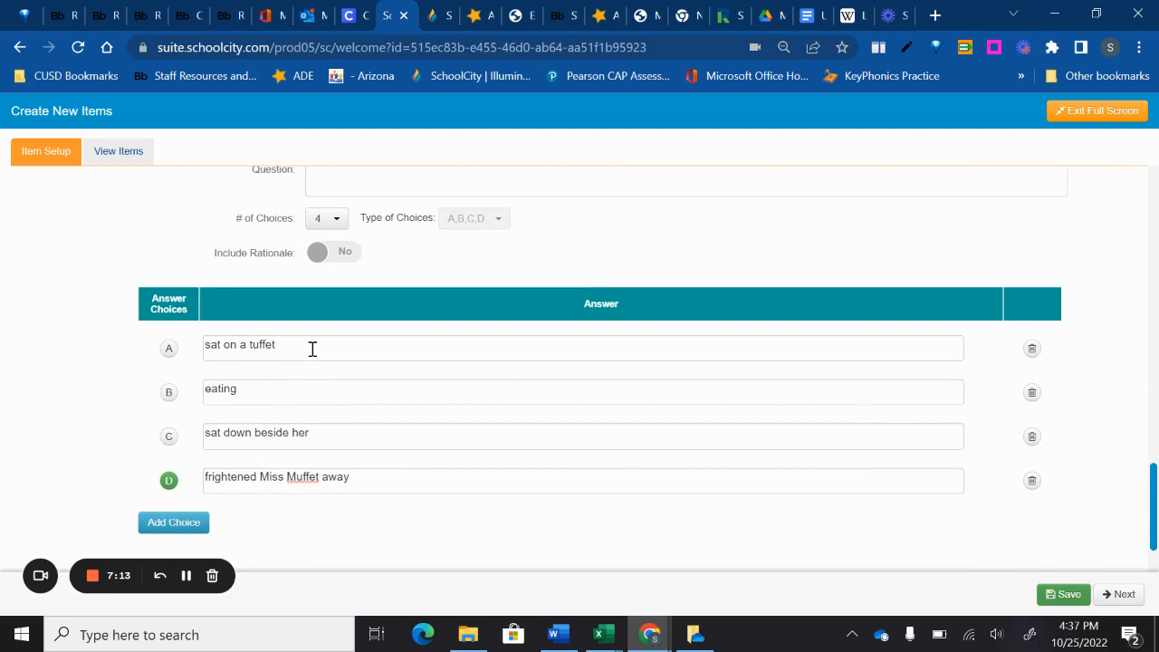
{"action": "scroll", "coordinate": [319, 467], "scroll_direction": "up", "scroll_amount": 3}
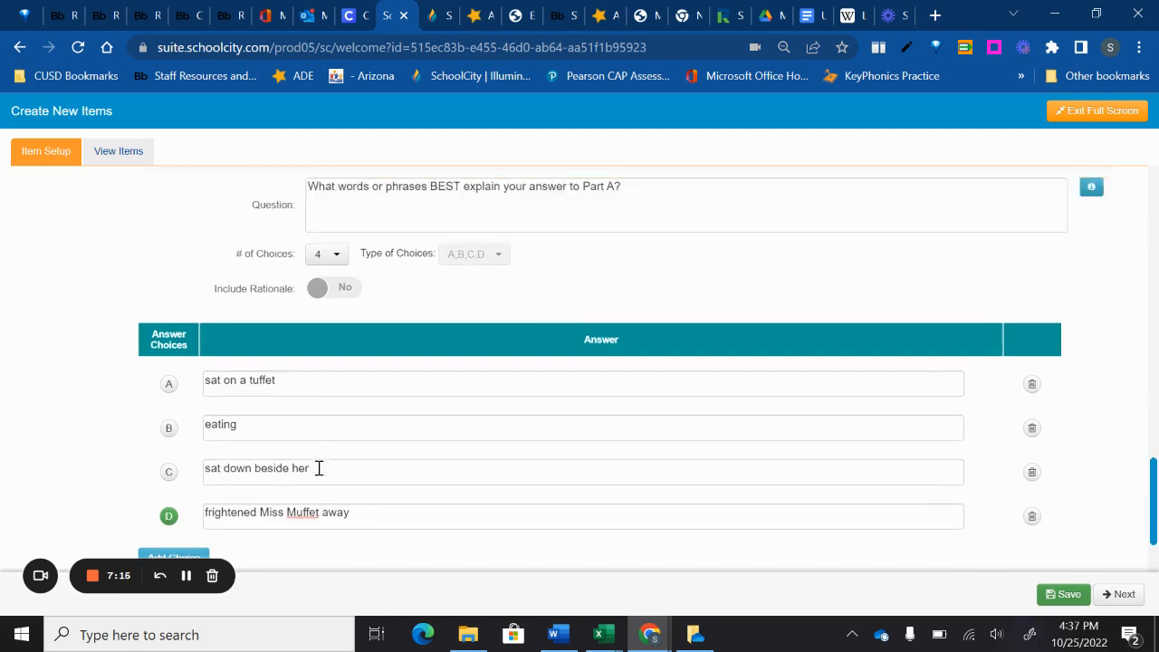
{"action": "scroll", "coordinate": [279, 396], "scroll_direction": "up", "scroll_amount": 2}
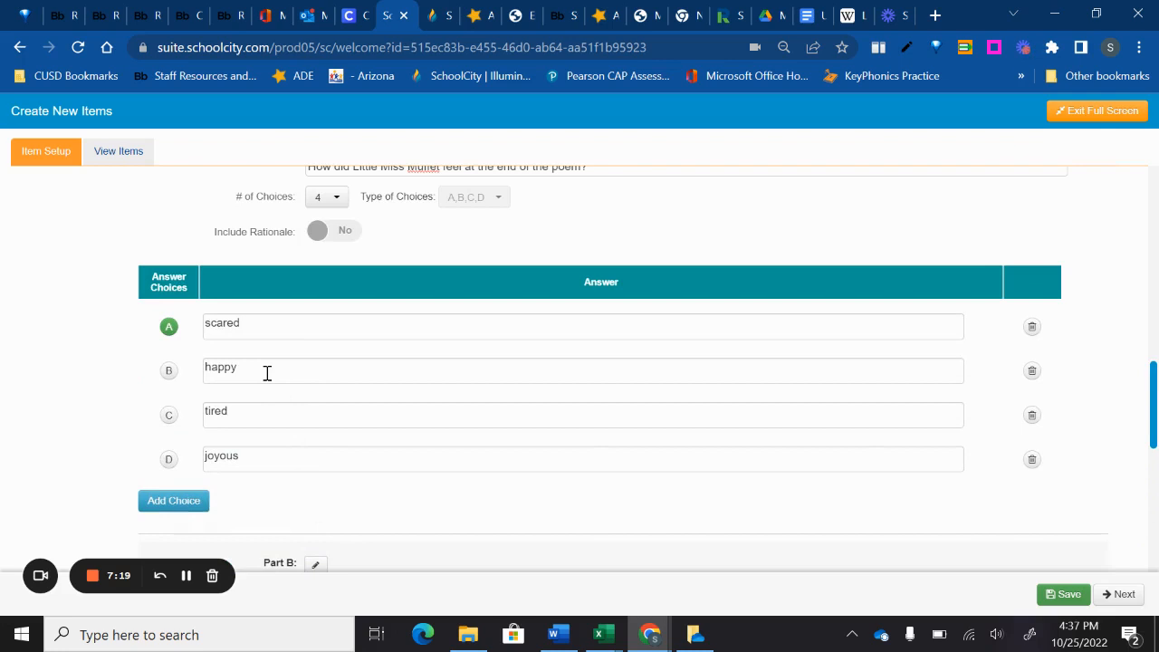
{"action": "scroll", "coordinate": [272, 351], "scroll_direction": "up", "scroll_amount": 3}
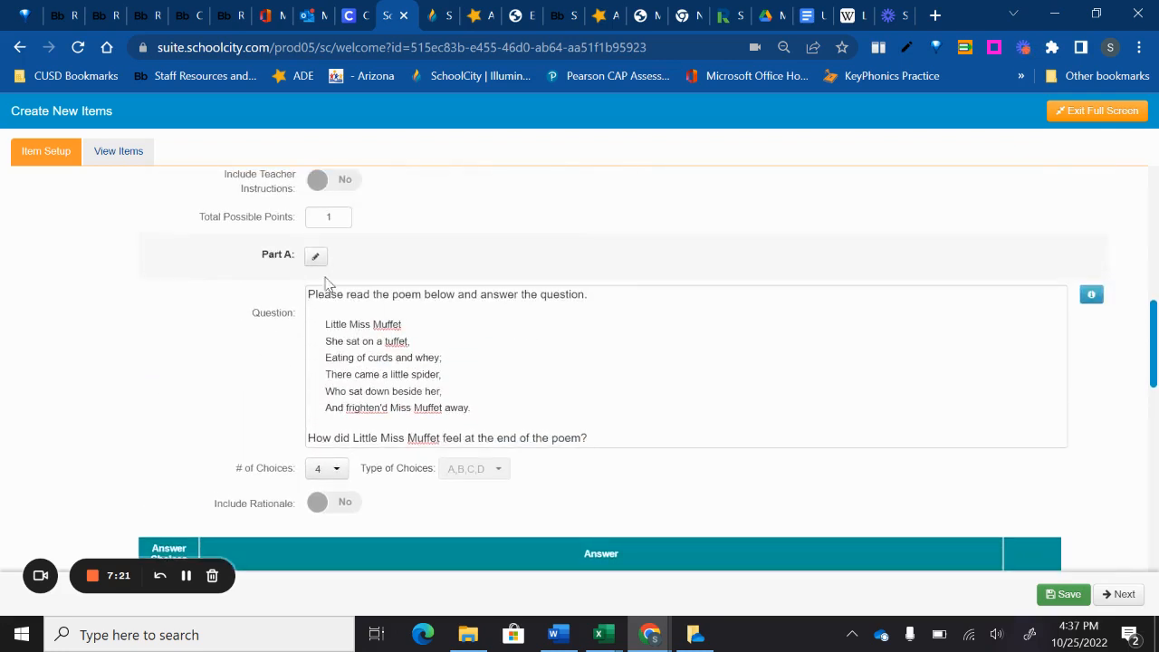
{"action": "scroll", "coordinate": [293, 432], "scroll_direction": "down", "scroll_amount": 3}
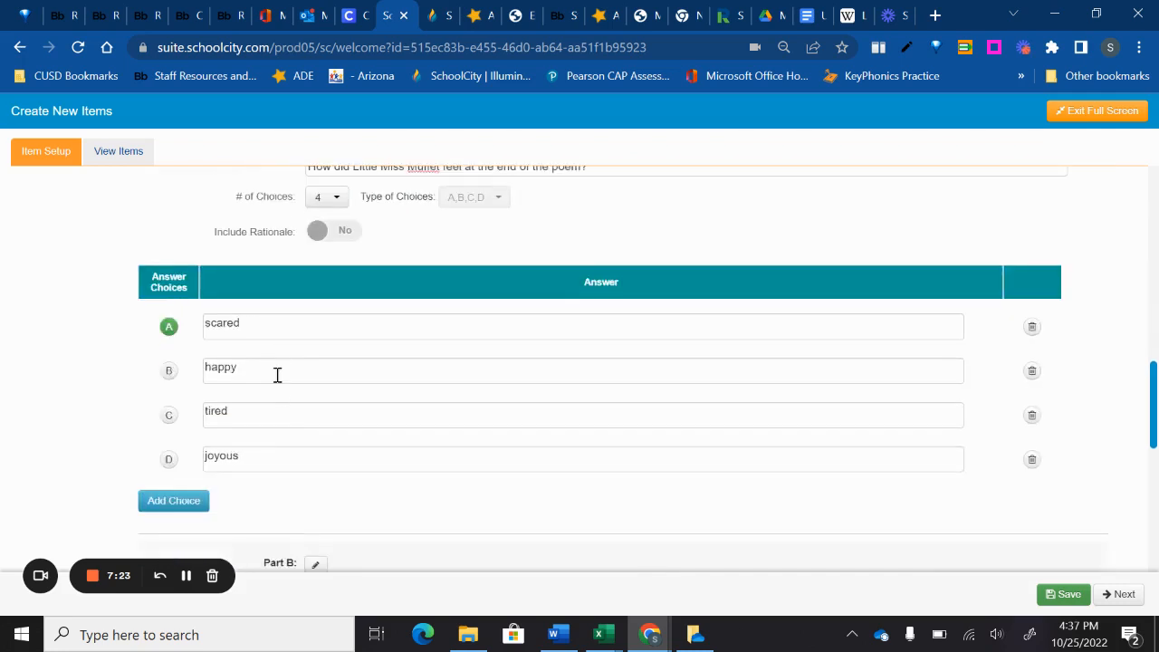
{"action": "scroll", "coordinate": [343, 444], "scroll_direction": "up", "scroll_amount": 3}
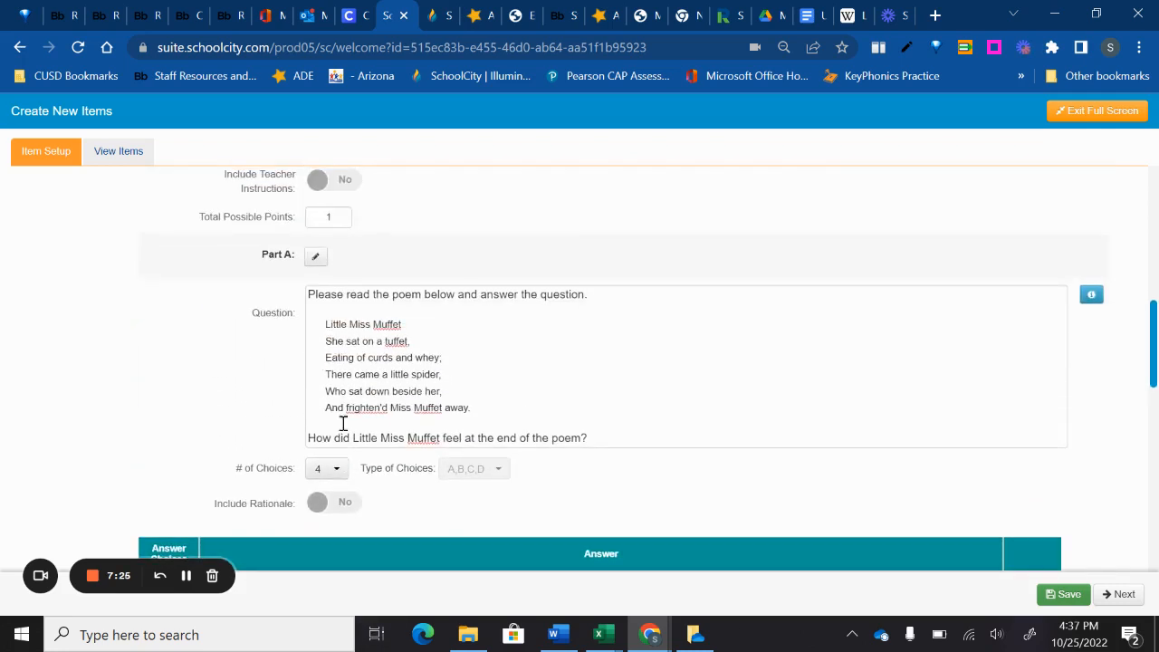
{"action": "left_click", "coordinate": [340, 216]}
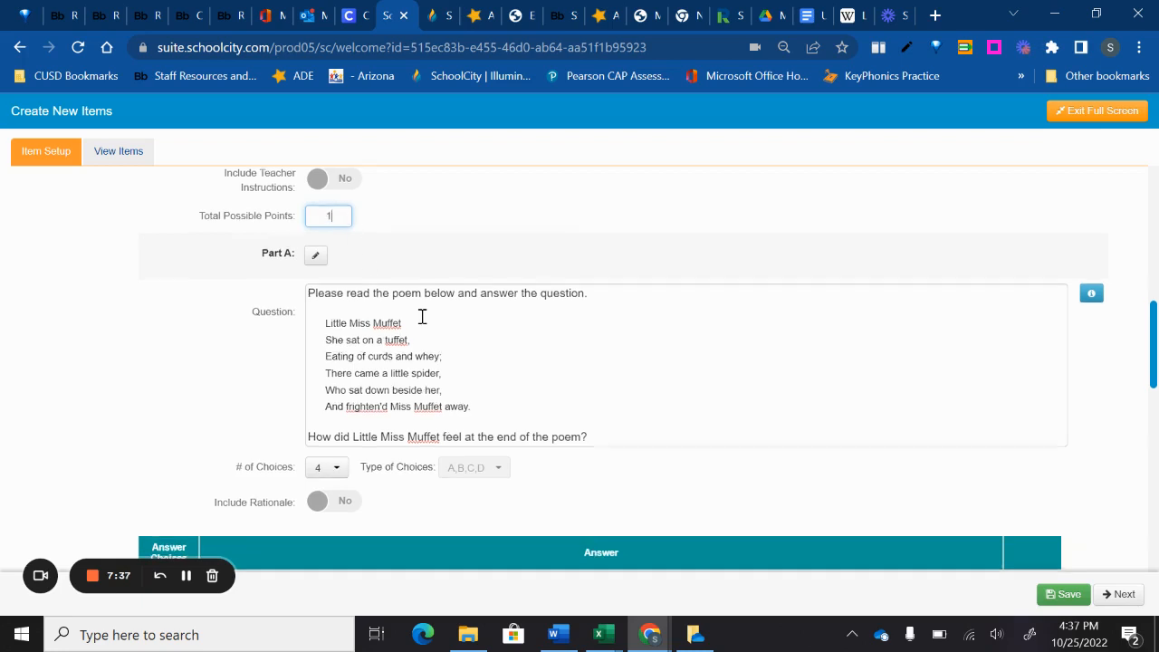
{"action": "scroll", "coordinate": [534, 380], "scroll_direction": "down", "scroll_amount": 7}
{"action": "scroll", "coordinate": [600, 413], "scroll_direction": "down", "scroll_amount": 2}
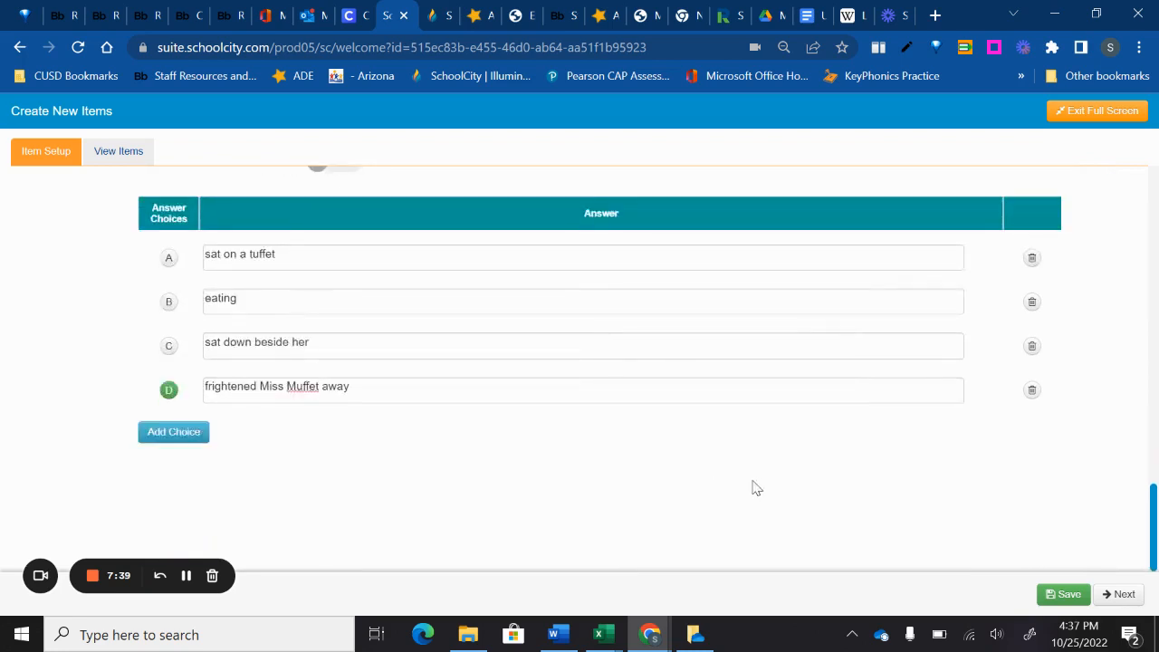
{"action": "scroll", "coordinate": [770, 480], "scroll_direction": "up", "scroll_amount": 2}
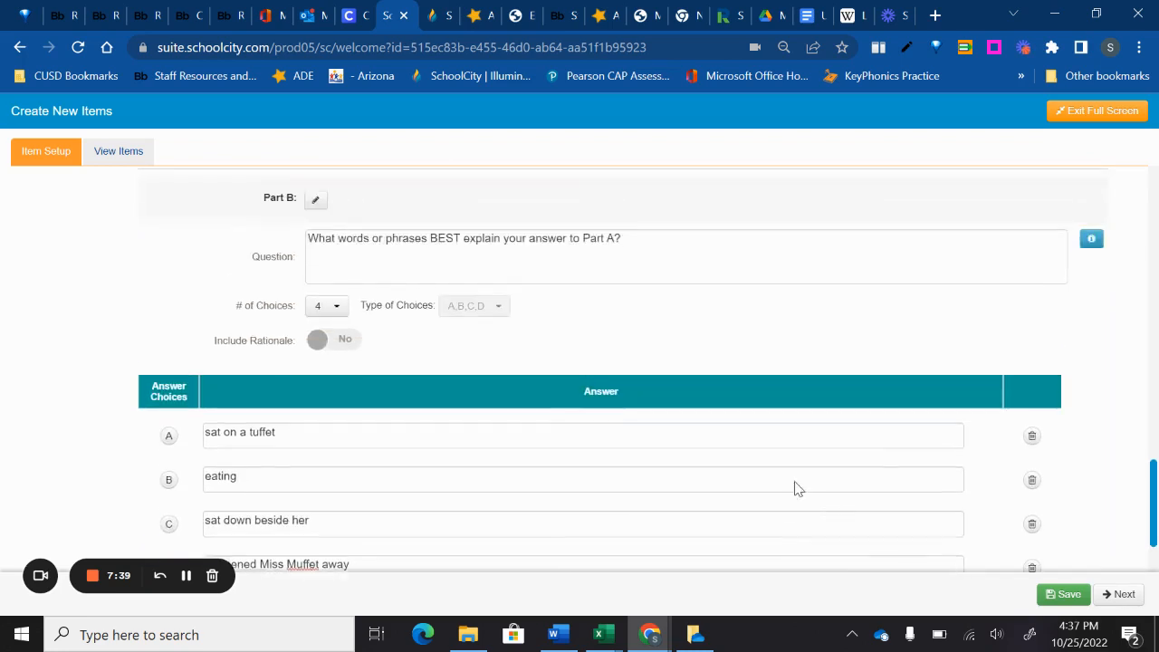
- Align the item to the AZ ELA 2016 Reading: Literature Grade 3 standard LA.3.RL.1 and continue to the item properties
{"action": "left_click", "coordinate": [1124, 595]}
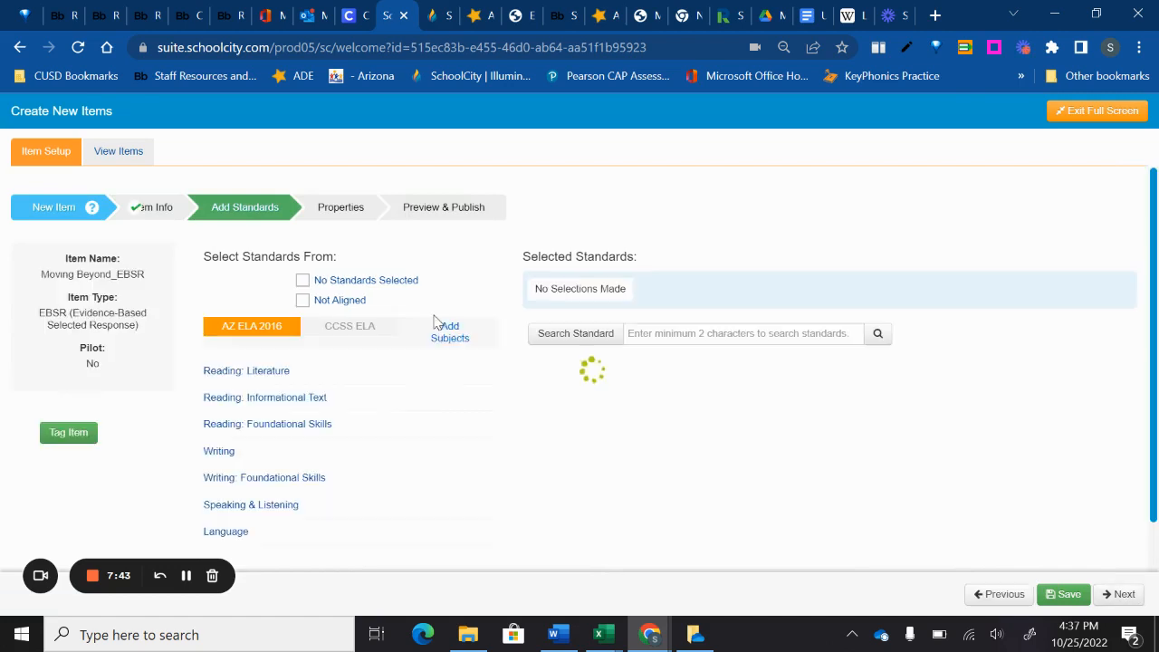
{"action": "left_click", "coordinate": [239, 372]}
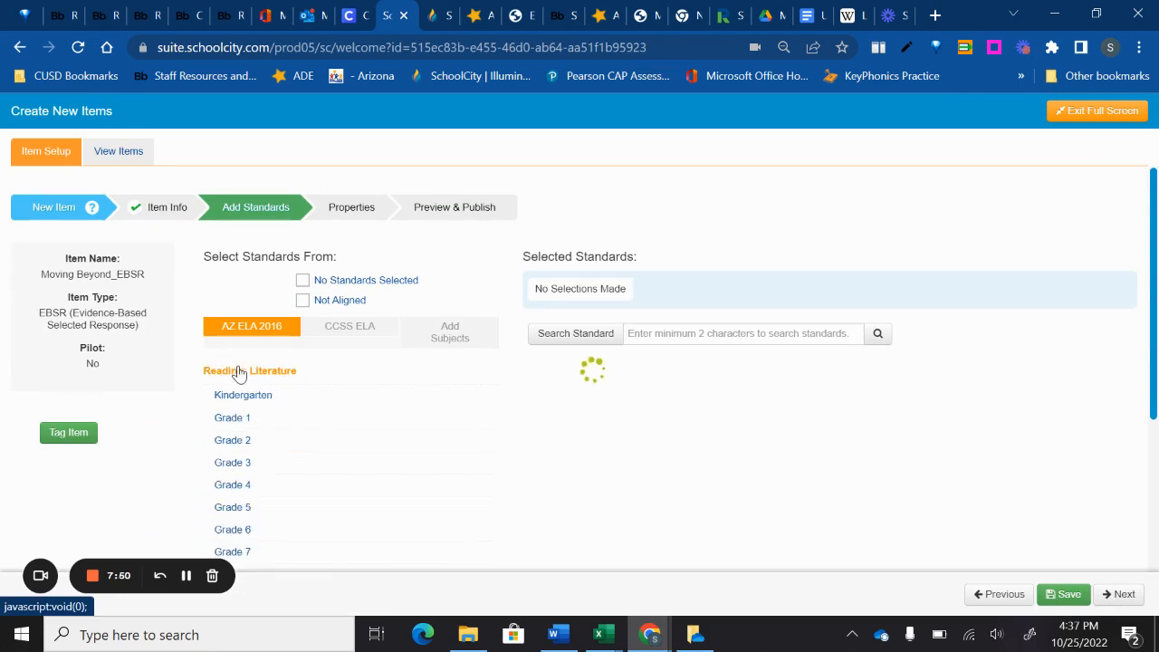
{"action": "left_click", "coordinate": [240, 464]}
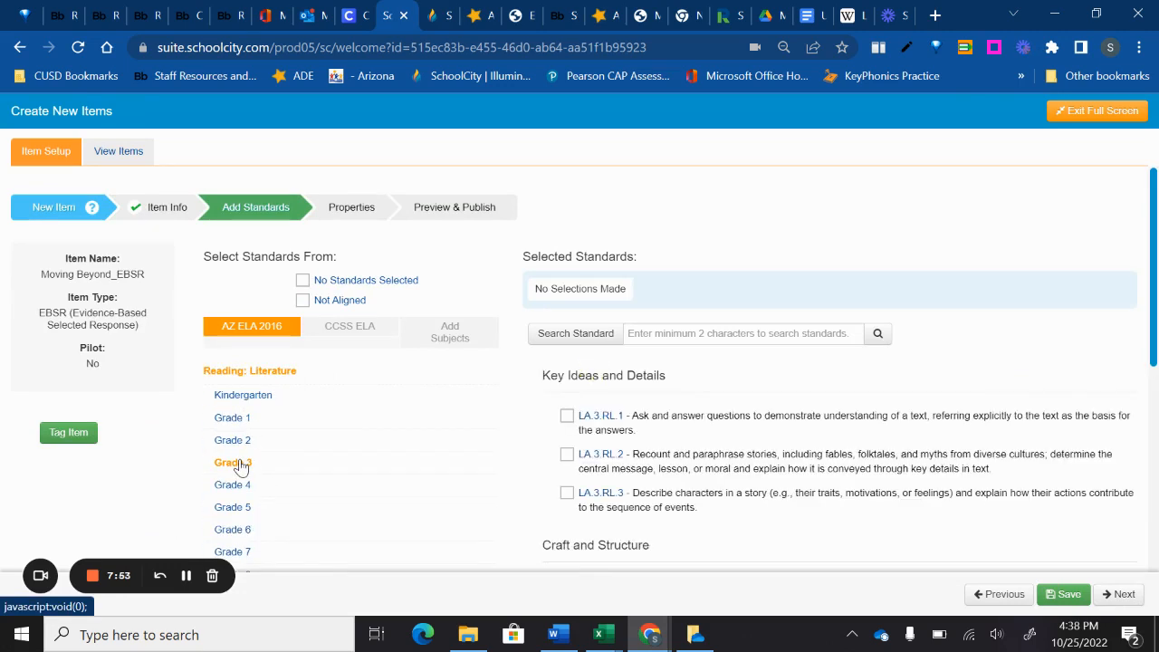
{"action": "left_click", "coordinate": [567, 416]}
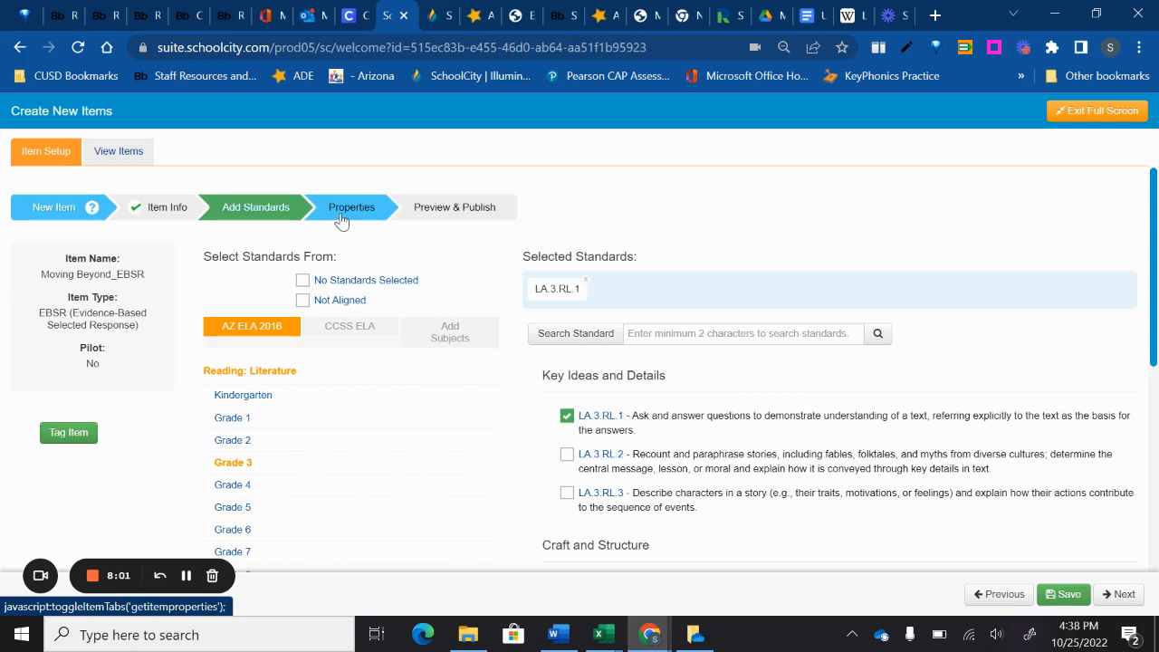
{"action": "left_click", "coordinate": [1118, 599]}
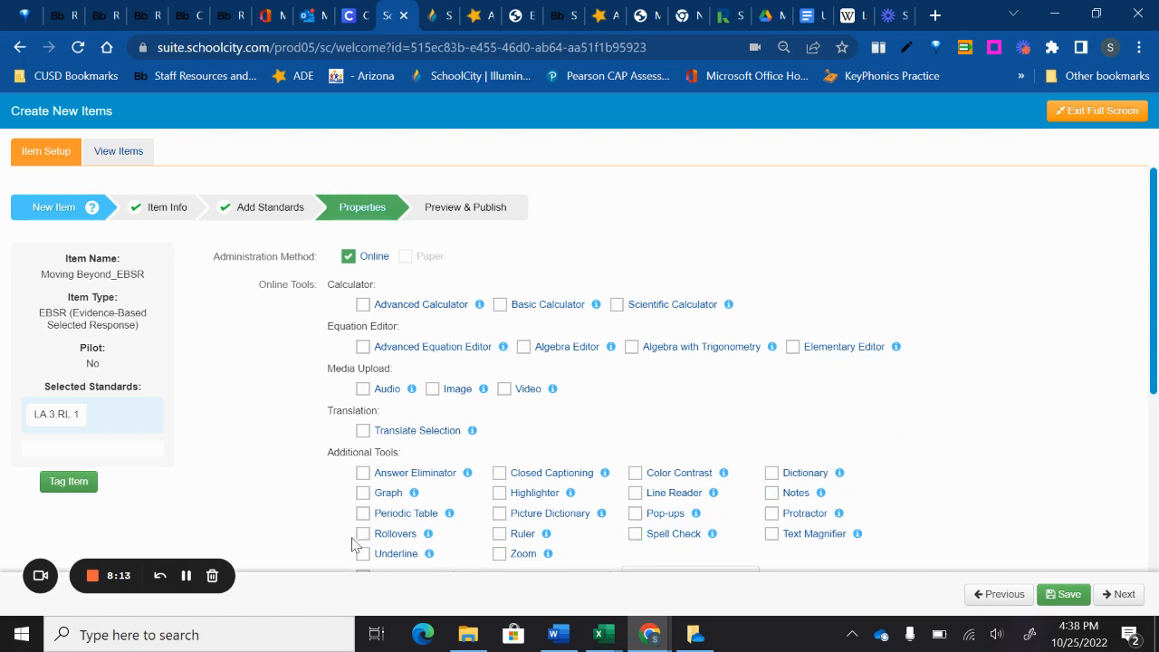
- Examine the online tools and the options for Blooms Taxonomy, Depth of Knowledge and additional properties
{"action": "scroll", "coordinate": [697, 476], "scroll_direction": "down", "scroll_amount": 1}
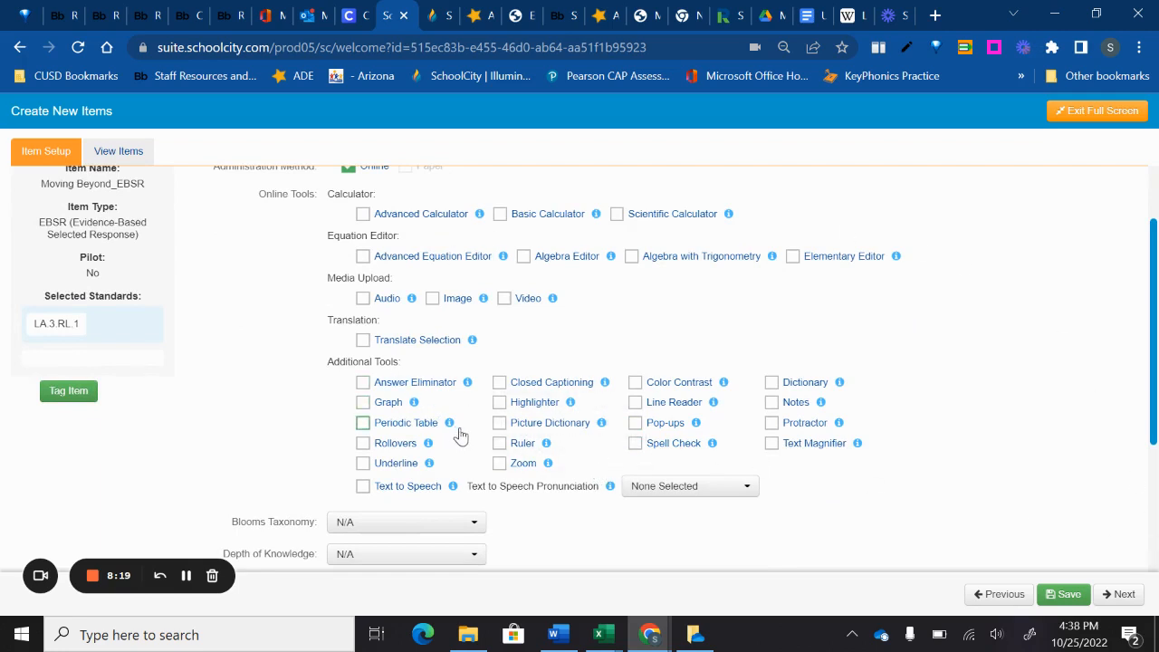
{"action": "scroll", "coordinate": [390, 417], "scroll_direction": "down", "scroll_amount": 2}
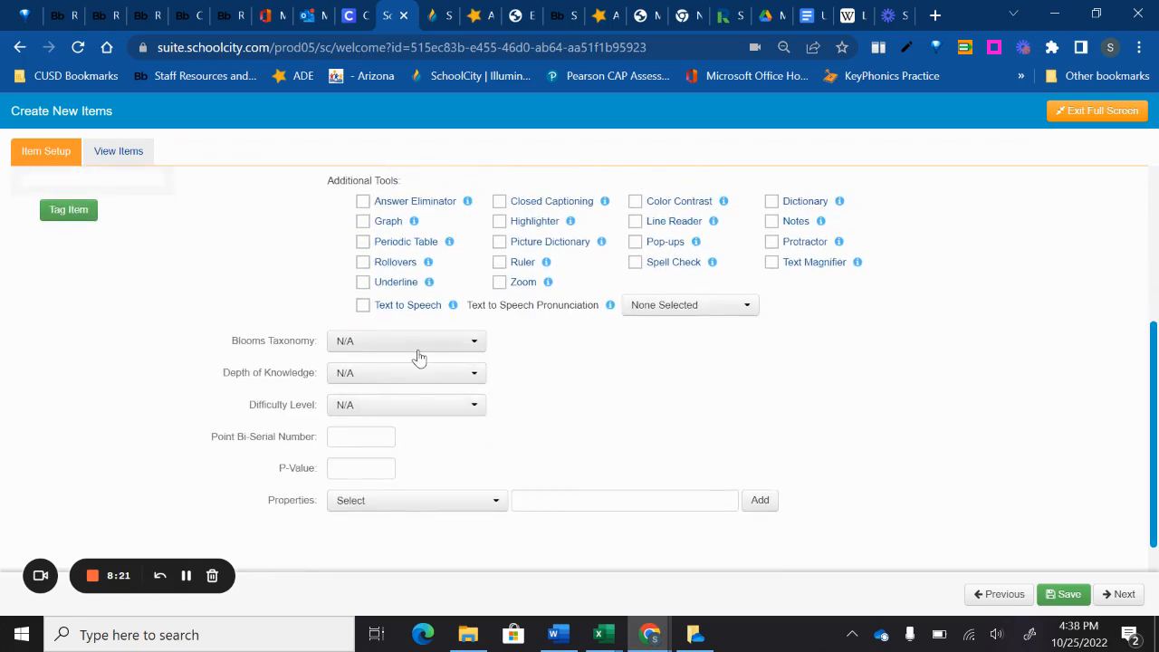
{"action": "left_click", "coordinate": [418, 352]}
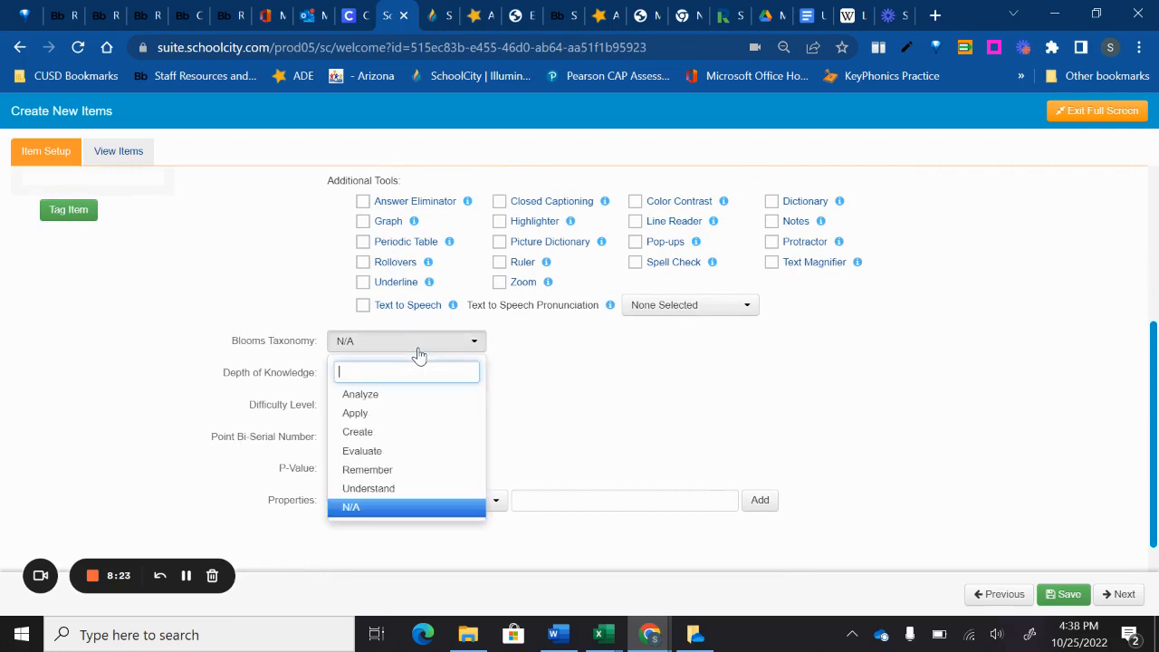
{"action": "left_click", "coordinate": [417, 348]}
{"action": "left_click", "coordinate": [417, 376]}
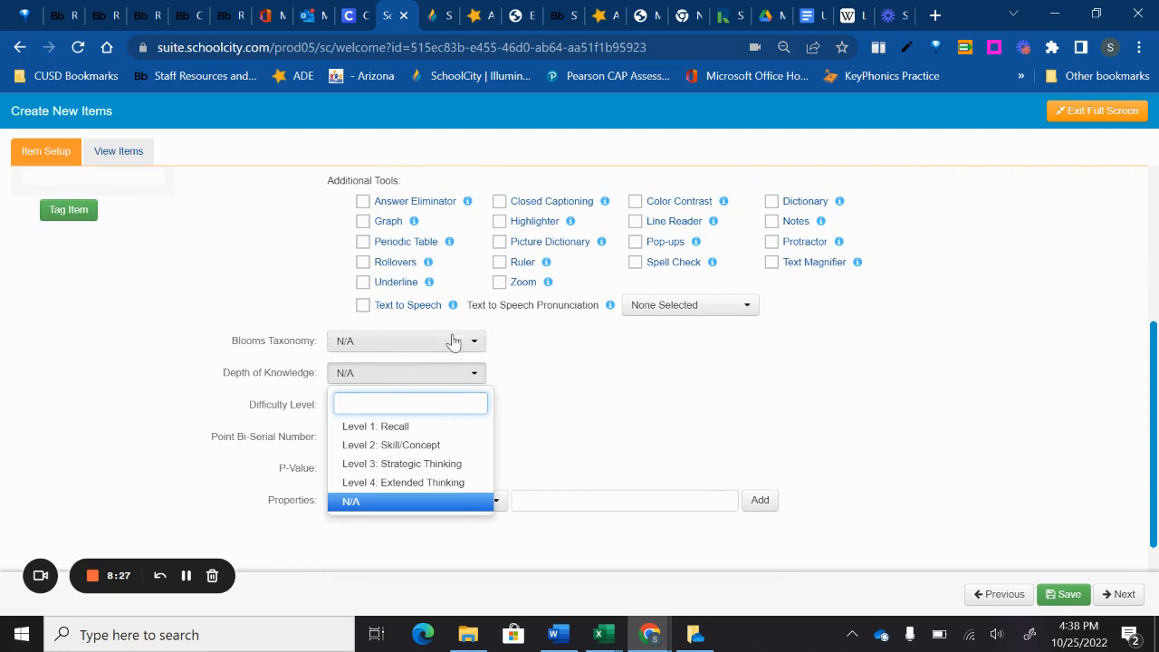
{"action": "left_click", "coordinate": [629, 385]}
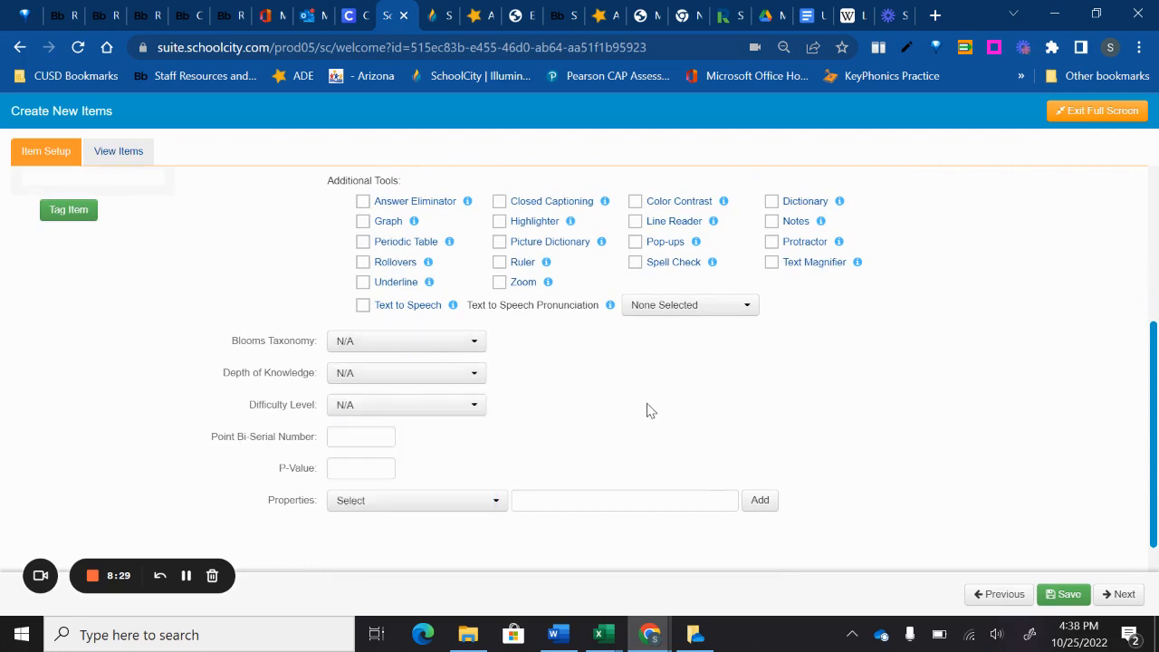
{"action": "scroll", "coordinate": [646, 408], "scroll_direction": "down", "scroll_amount": 1}
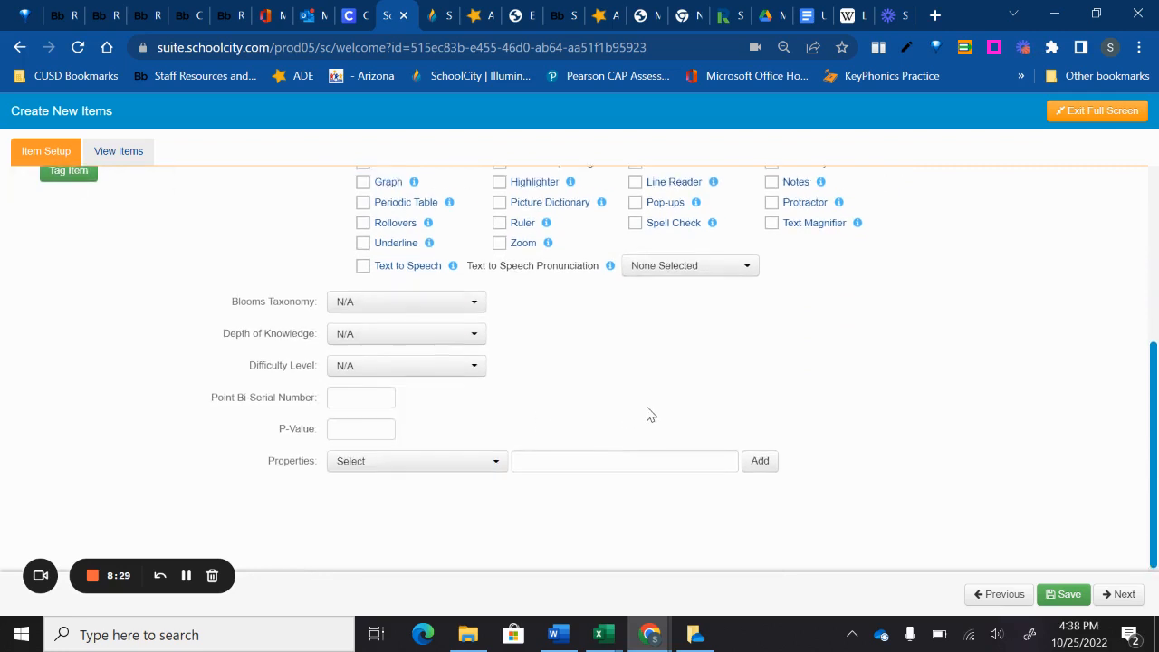
{"action": "left_click", "coordinate": [396, 461]}
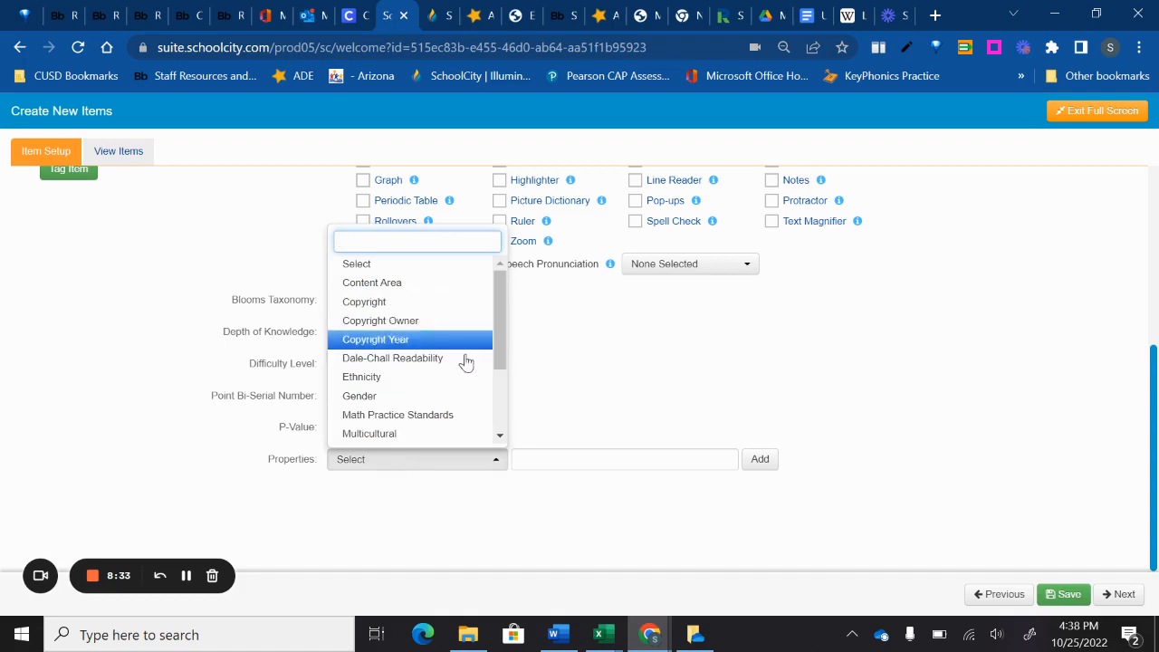
{"action": "left_click", "coordinate": [631, 371]}
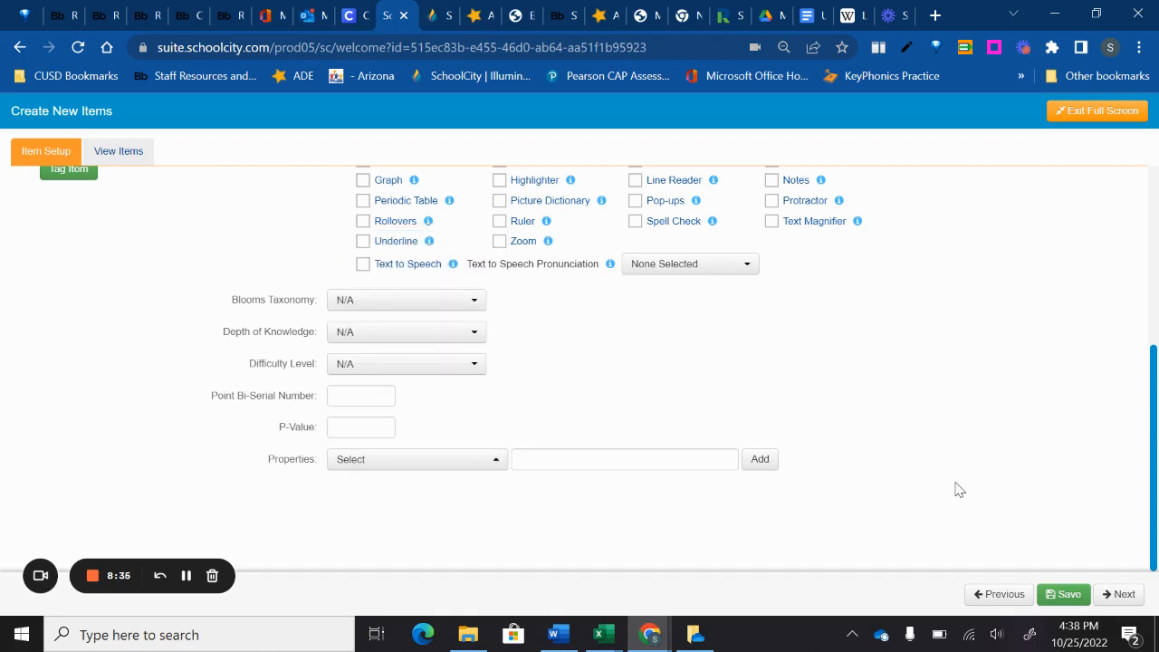
{"action": "scroll", "coordinate": [918, 468], "scroll_direction": "up", "scroll_amount": 3}
{"action": "scroll", "coordinate": [911, 466], "scroll_direction": "down", "scroll_amount": 2}
{"action": "scroll", "coordinate": [967, 465], "scroll_direction": "up", "scroll_amount": 3}
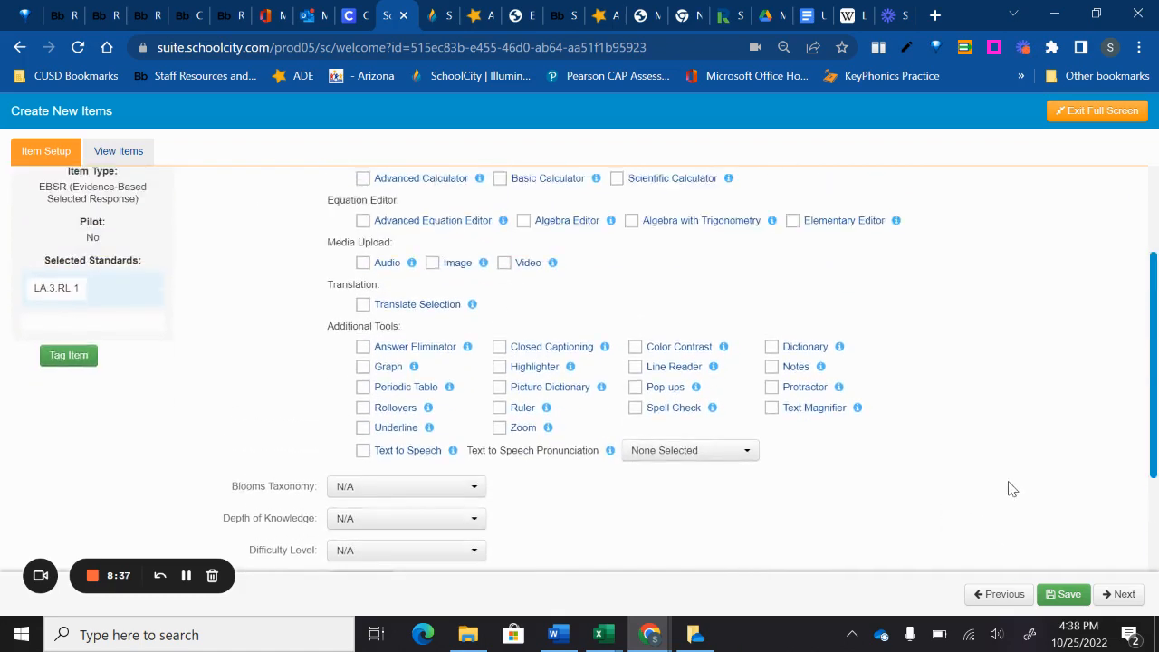
- Preview the item and check both parts, the marked correct answers and the item properties
{"action": "left_click", "coordinate": [1116, 594]}
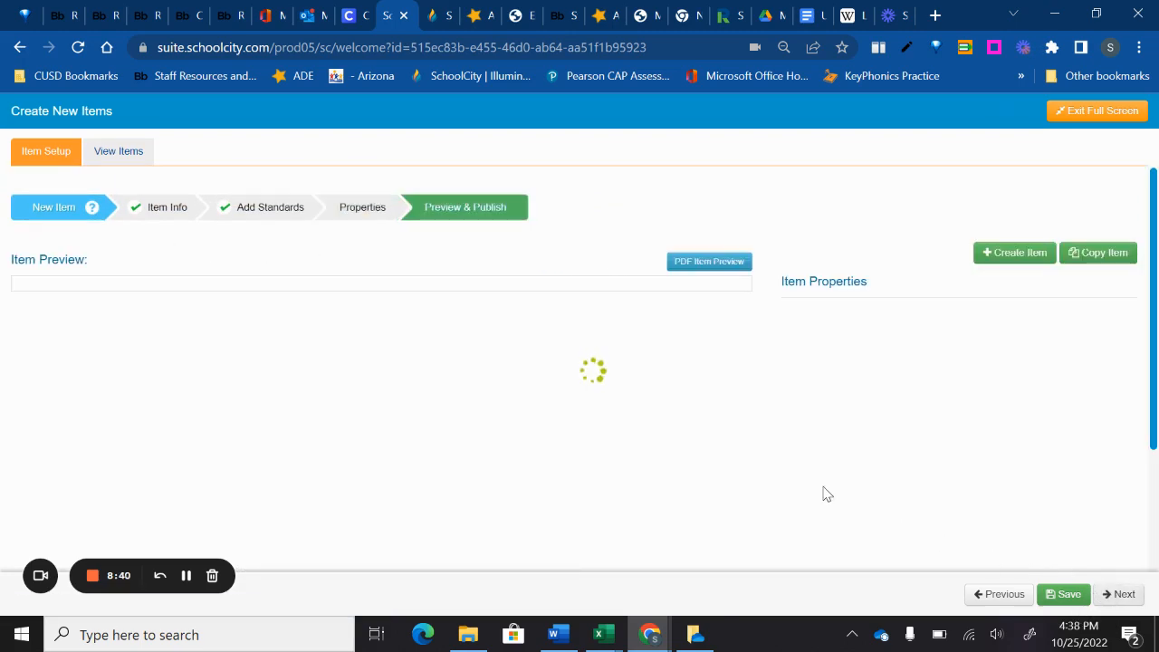
{"action": "scroll", "coordinate": [444, 389], "scroll_direction": "down", "scroll_amount": 1}
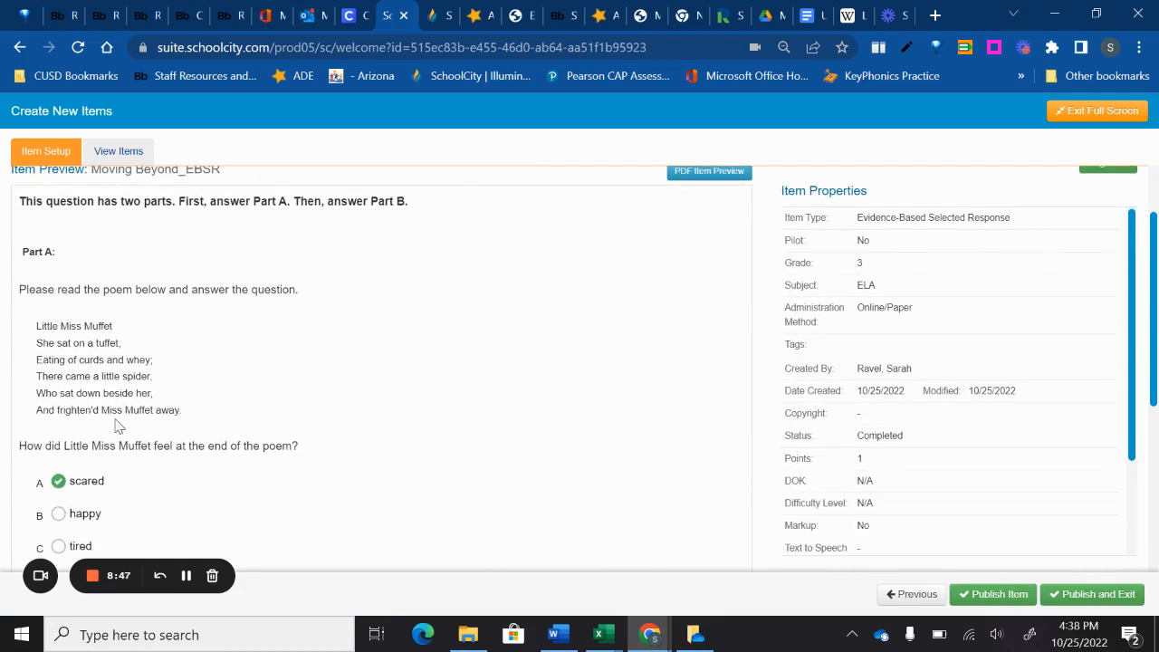
{"action": "scroll", "coordinate": [357, 414], "scroll_direction": "down", "scroll_amount": 2}
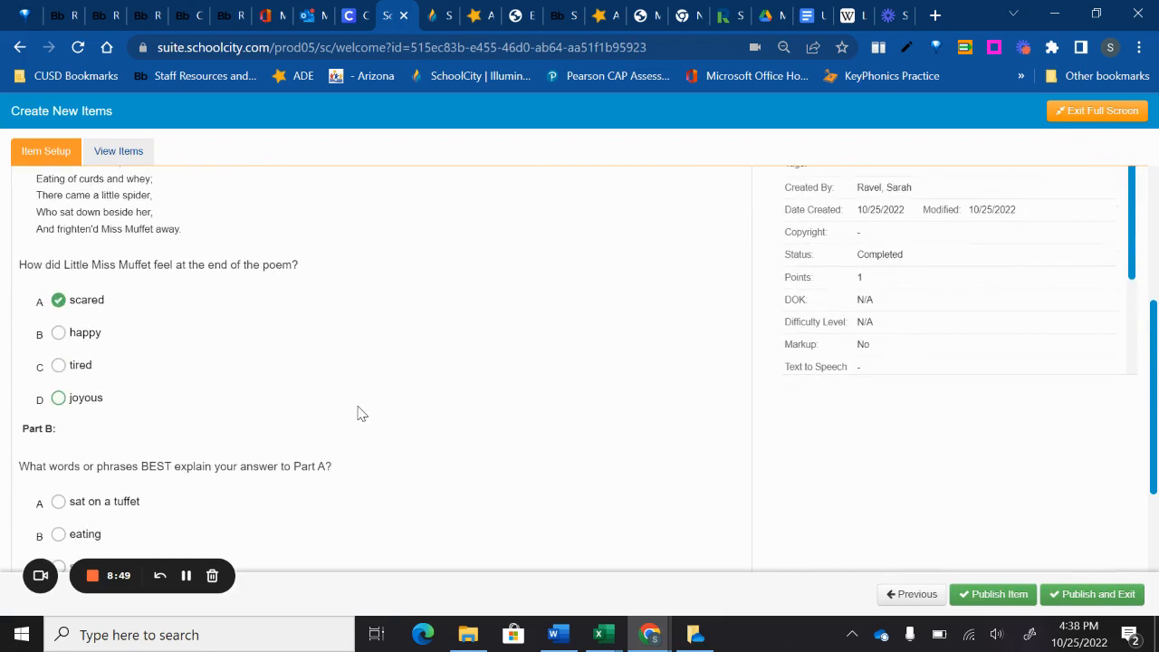
{"action": "scroll", "coordinate": [357, 414], "scroll_direction": "down", "scroll_amount": 2}
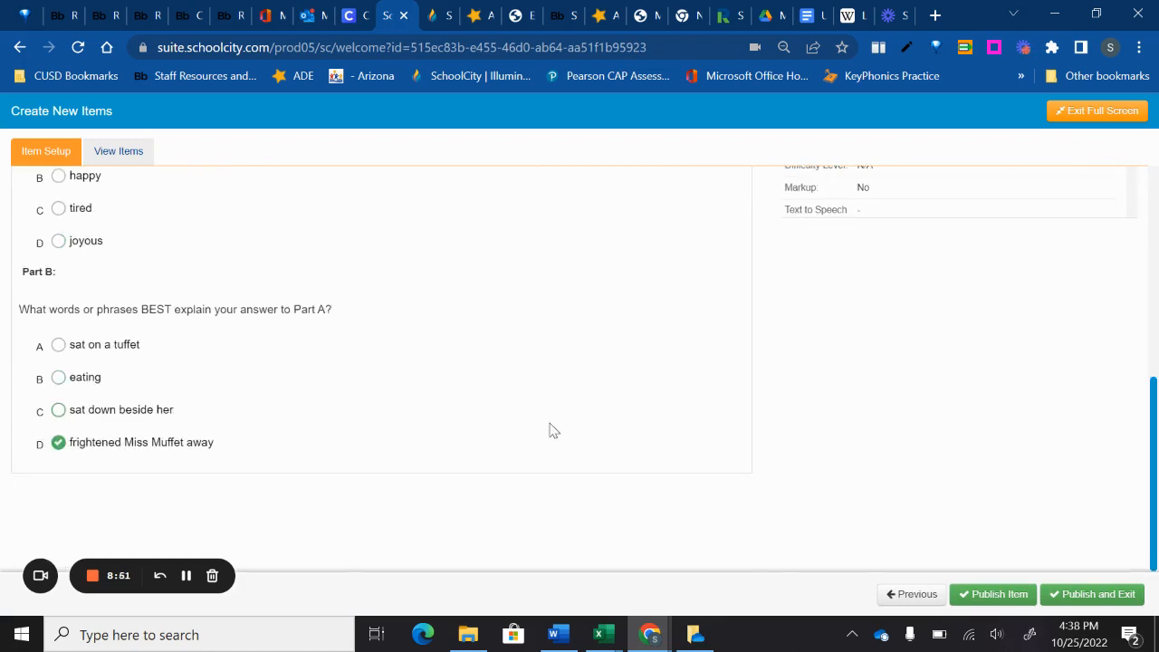
{"action": "scroll", "coordinate": [553, 430], "scroll_direction": "up", "scroll_amount": 4}
{"action": "scroll", "coordinate": [954, 486], "scroll_direction": "down", "scroll_amount": 3}
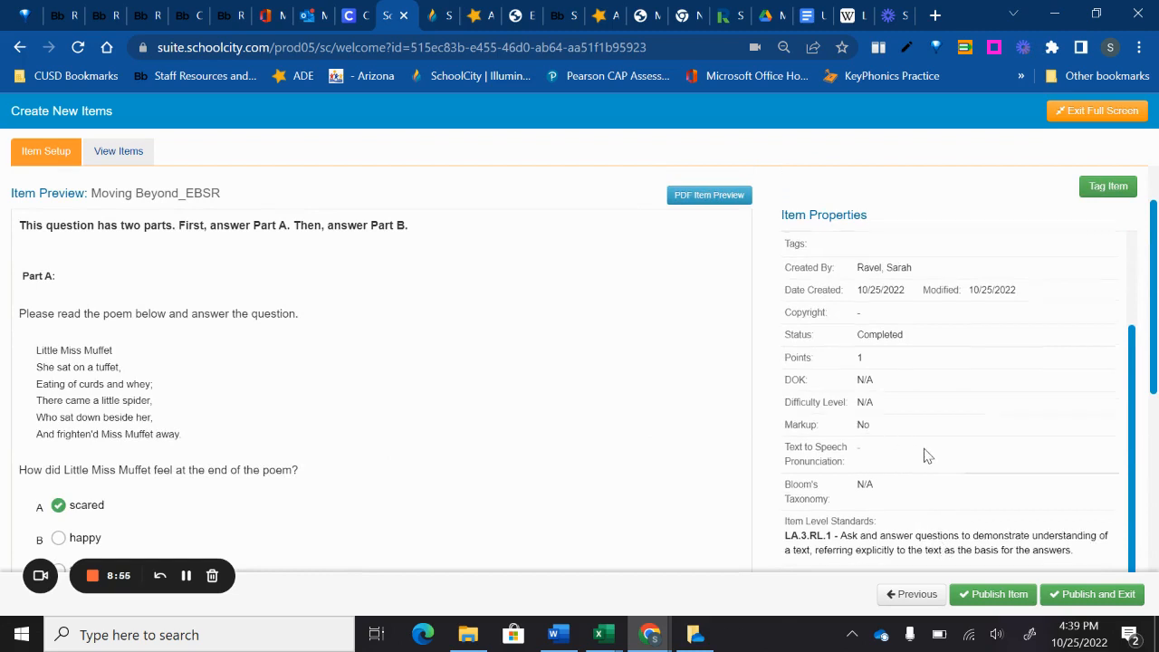
{"action": "scroll", "coordinate": [926, 455], "scroll_direction": "up", "scroll_amount": 5}
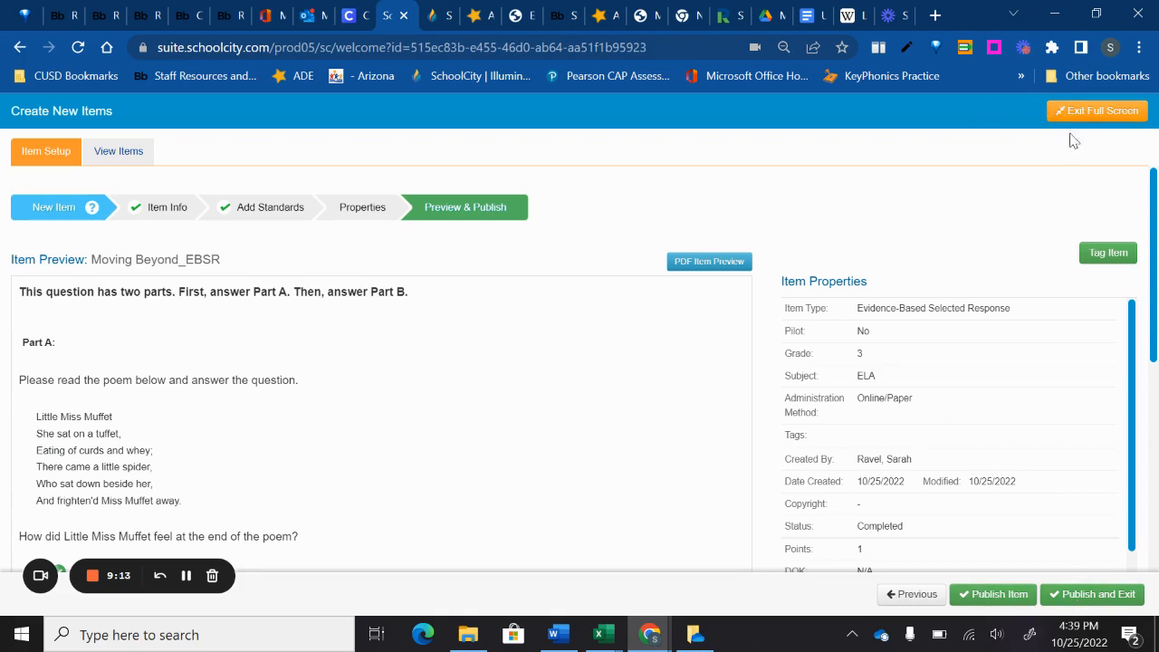
- Publish the item to the My Work Space item bank and exit to the assessment
{"action": "left_click", "coordinate": [1064, 597]}
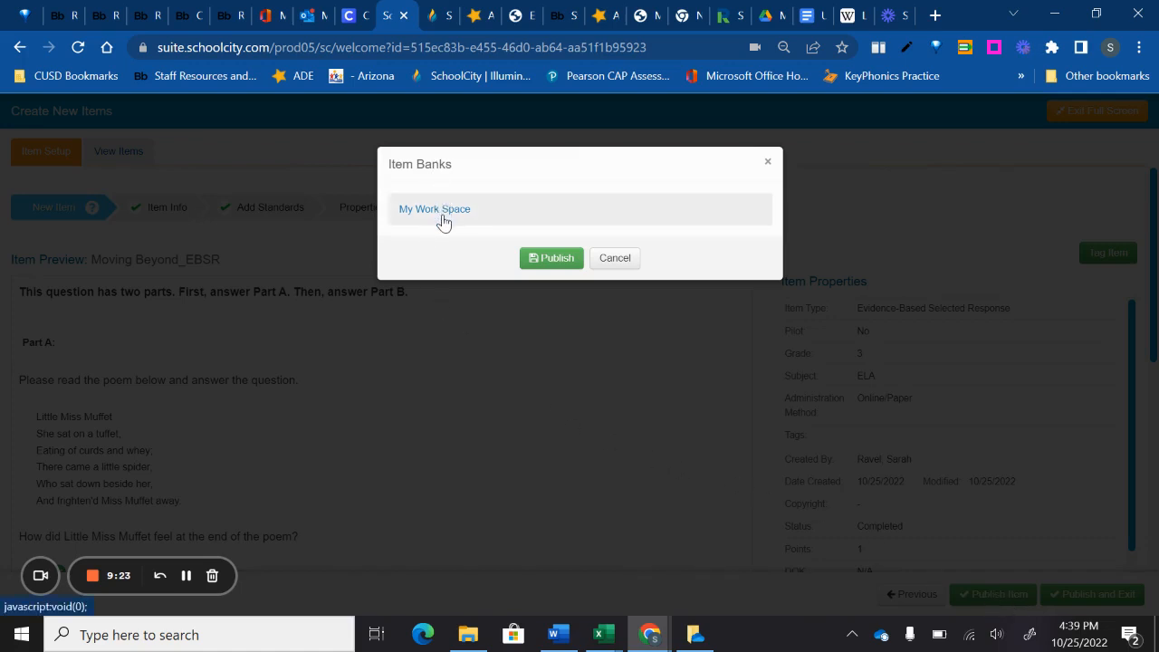
{"action": "left_click", "coordinate": [443, 221]}
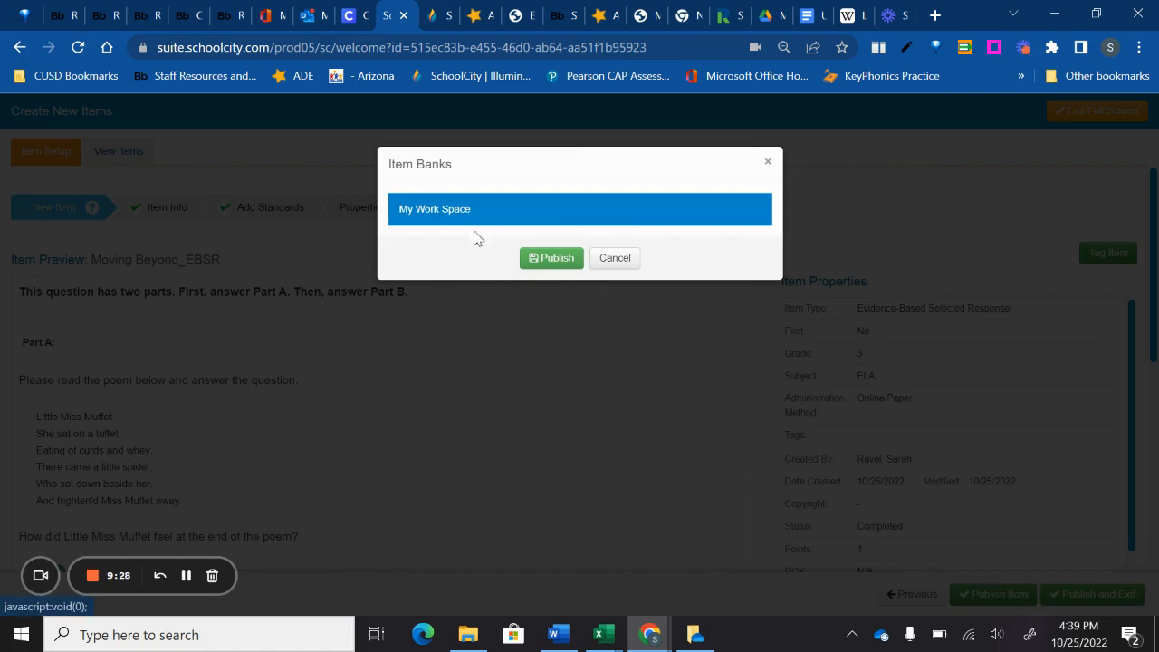
{"action": "left_click", "coordinate": [563, 260]}
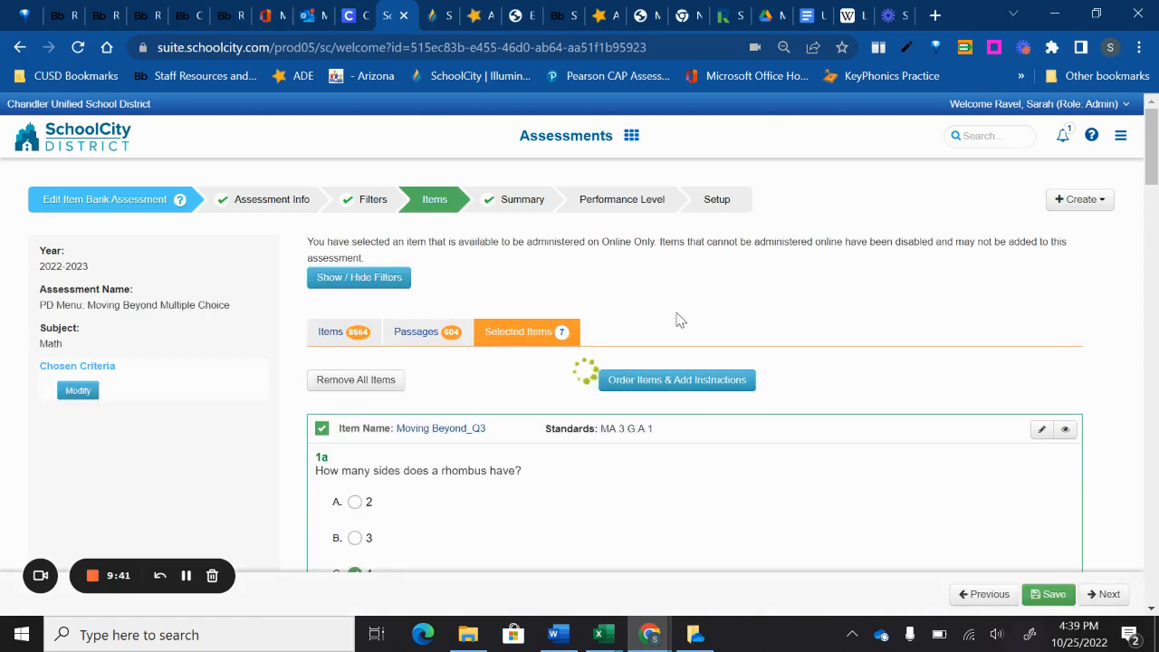
- Look through the assessment's selected items down to the Moving Beyond_EBSR item and check how it is displayed
{"action": "scroll", "coordinate": [829, 365], "scroll_direction": "down", "scroll_amount": 9}
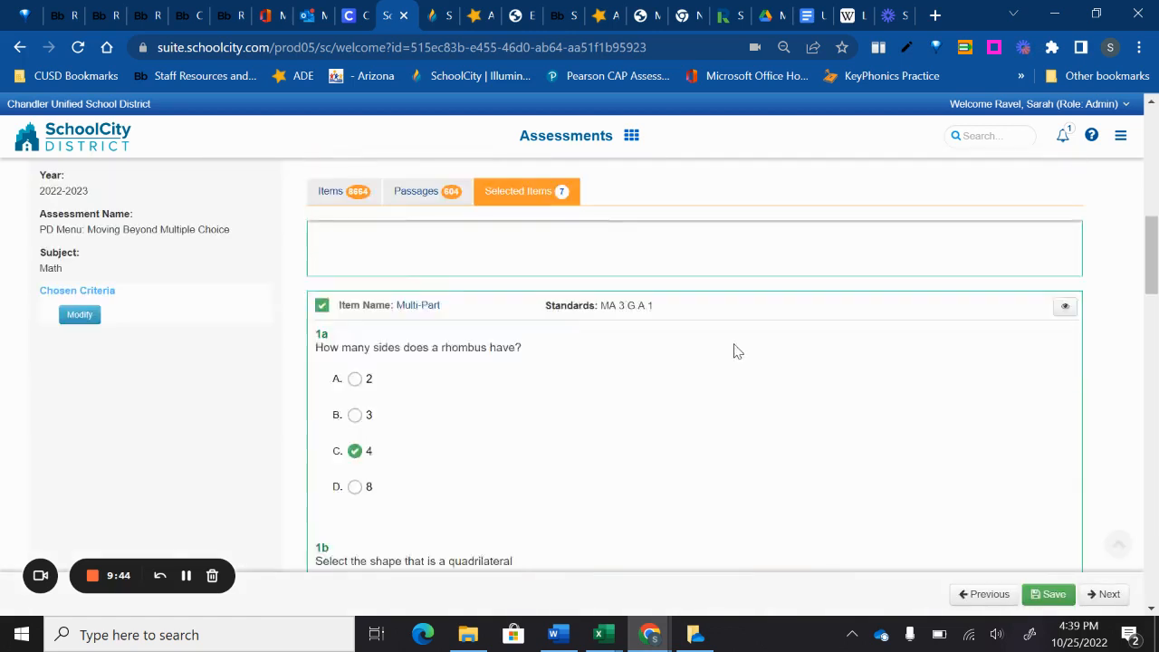
{"action": "scroll", "coordinate": [621, 313], "scroll_direction": "down", "scroll_amount": 15}
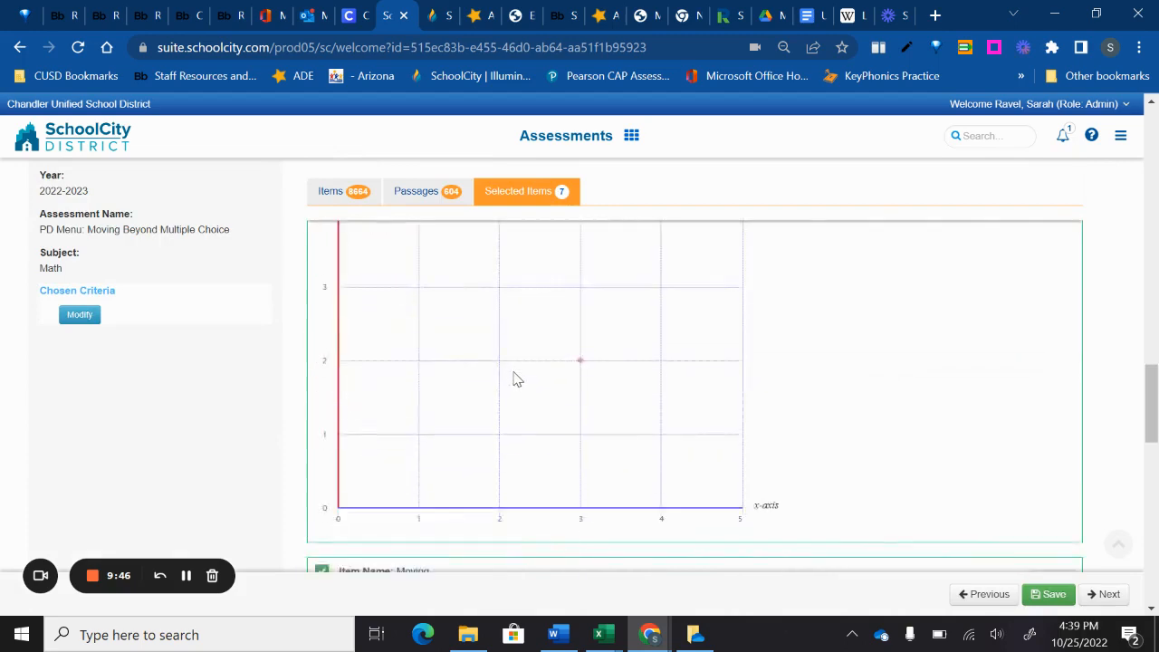
{"action": "scroll", "coordinate": [530, 383], "scroll_direction": "down", "scroll_amount": 6}
{"action": "scroll", "coordinate": [552, 399], "scroll_direction": "up", "scroll_amount": 4}
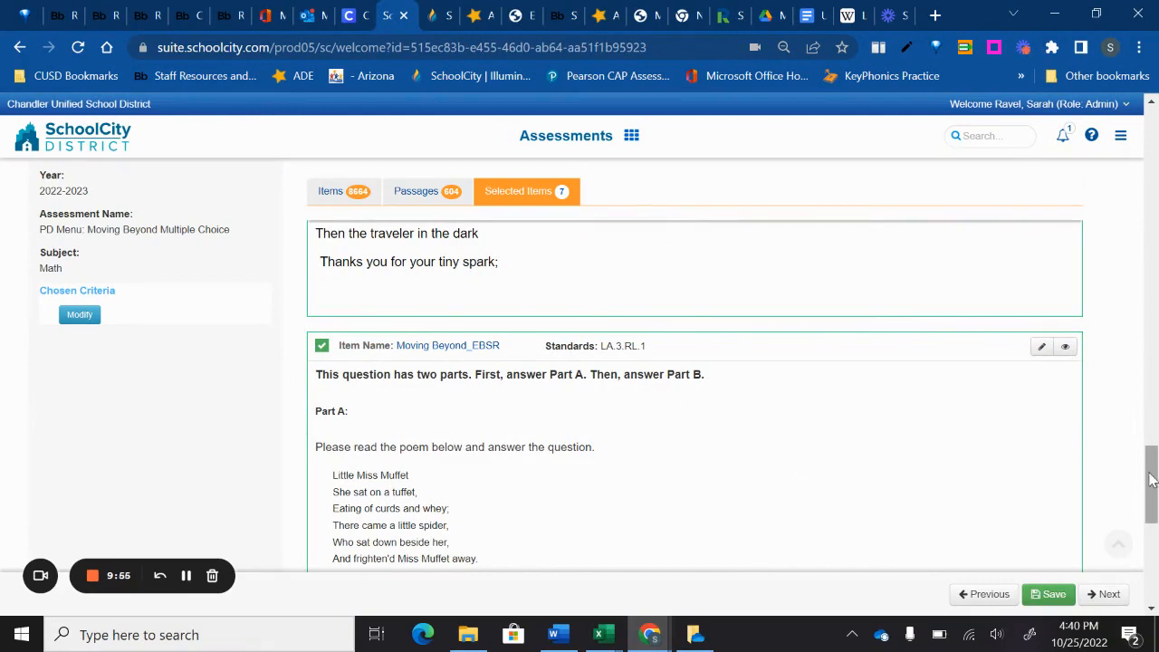
{"action": "left_click_drag", "start_coordinate": [1150, 481], "coordinate": [1090, 190]}
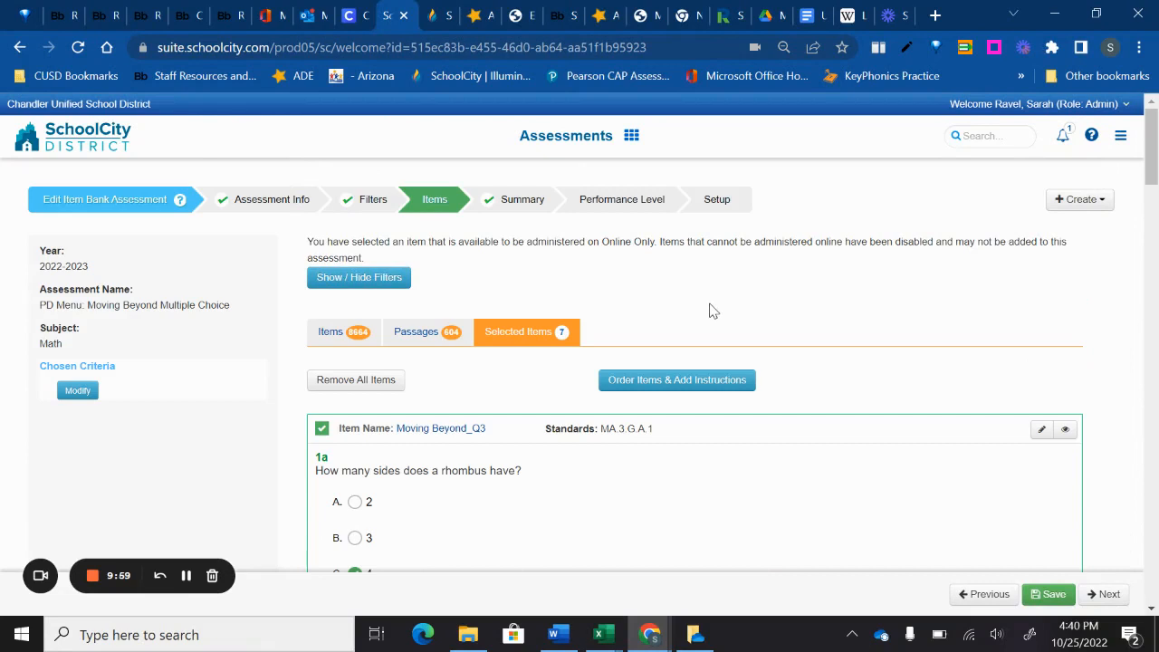
- Go to the assessment summary, open the online preview and check both parts of item 7 as students see them
{"action": "left_click", "coordinate": [518, 201]}
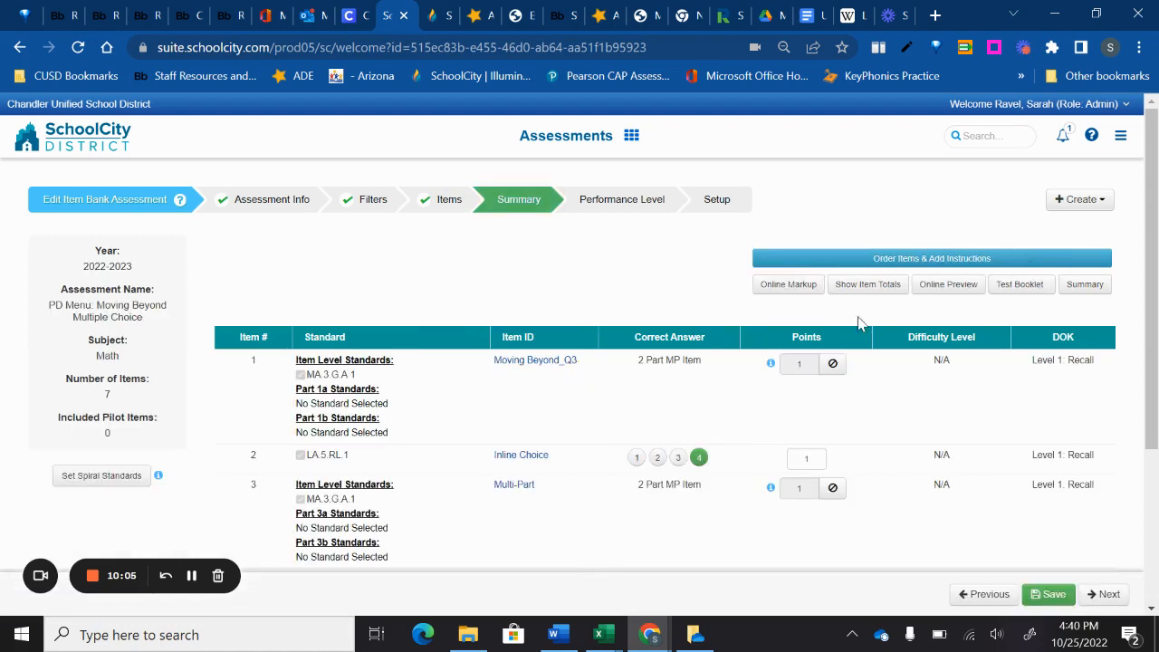
{"action": "left_click", "coordinate": [937, 286]}
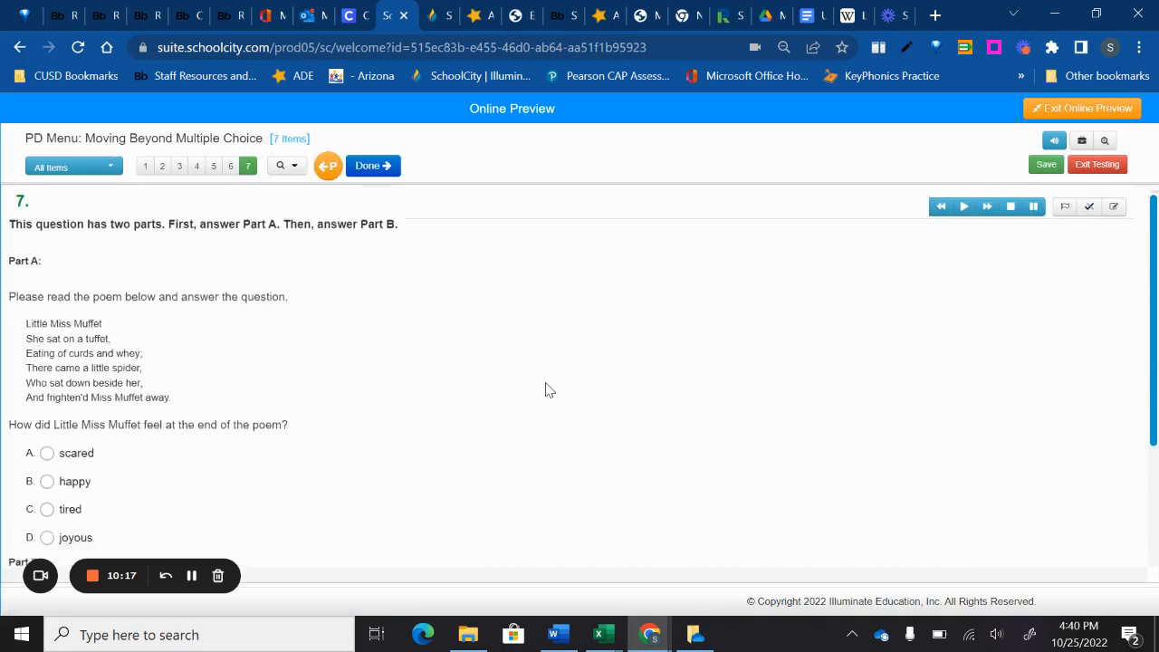
{"action": "scroll", "coordinate": [546, 388], "scroll_direction": "down", "scroll_amount": 2}
{"action": "scroll", "coordinate": [546, 390], "scroll_direction": "up", "scroll_amount": 2}
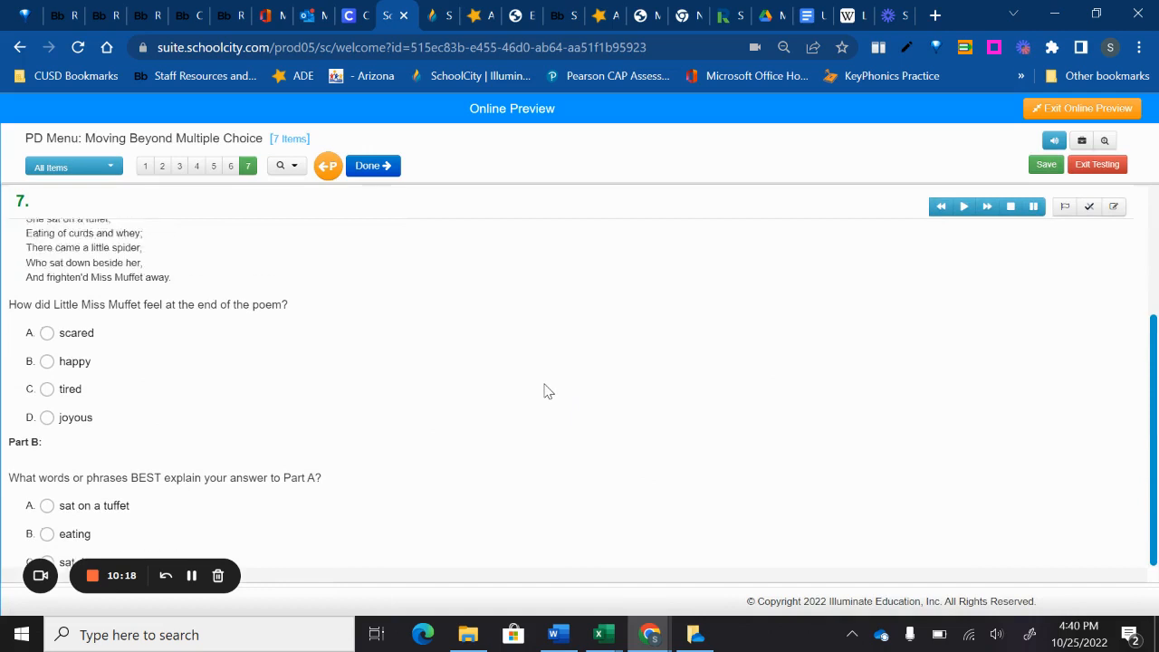